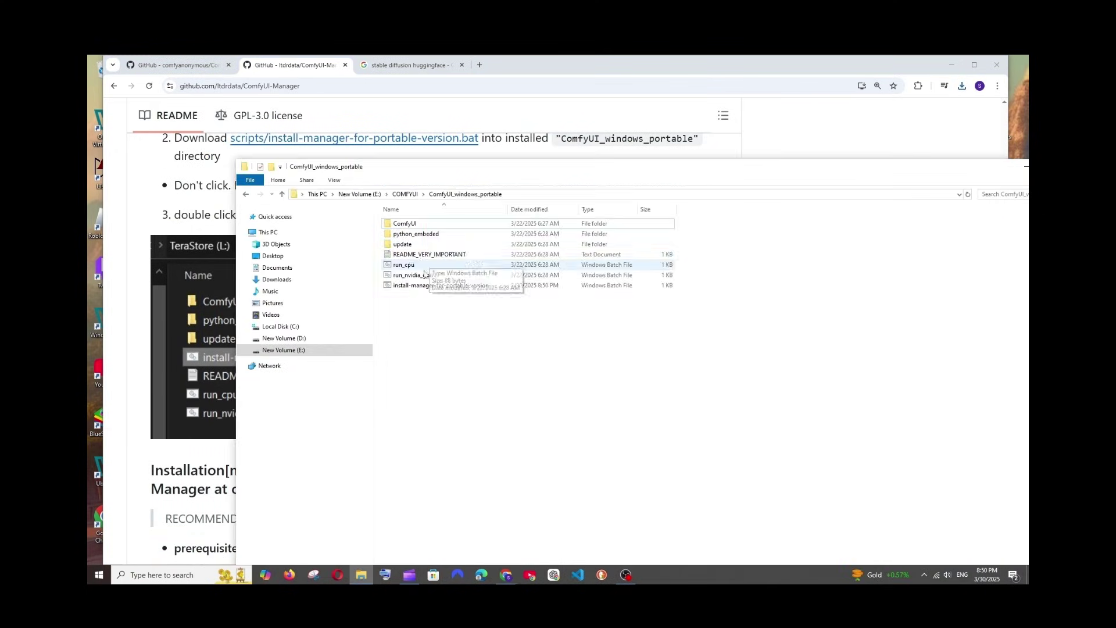
- Get the sd_xl_base_1.0_0.9vae.safetensors checkpoint loaded for the default workflow
double_click(412, 285)
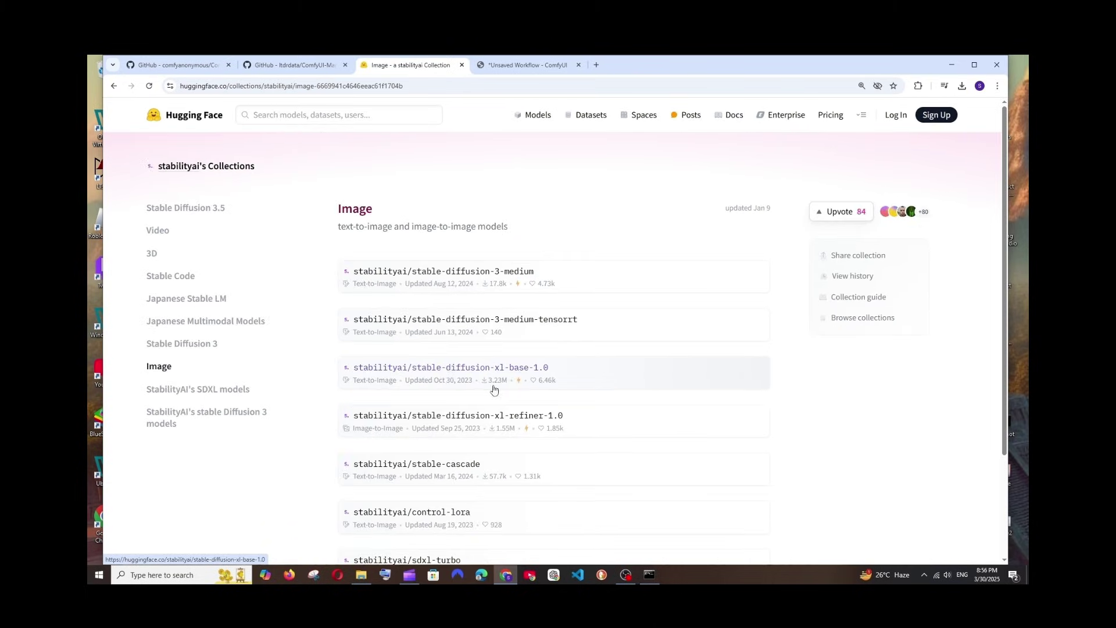
left_click(494, 367)
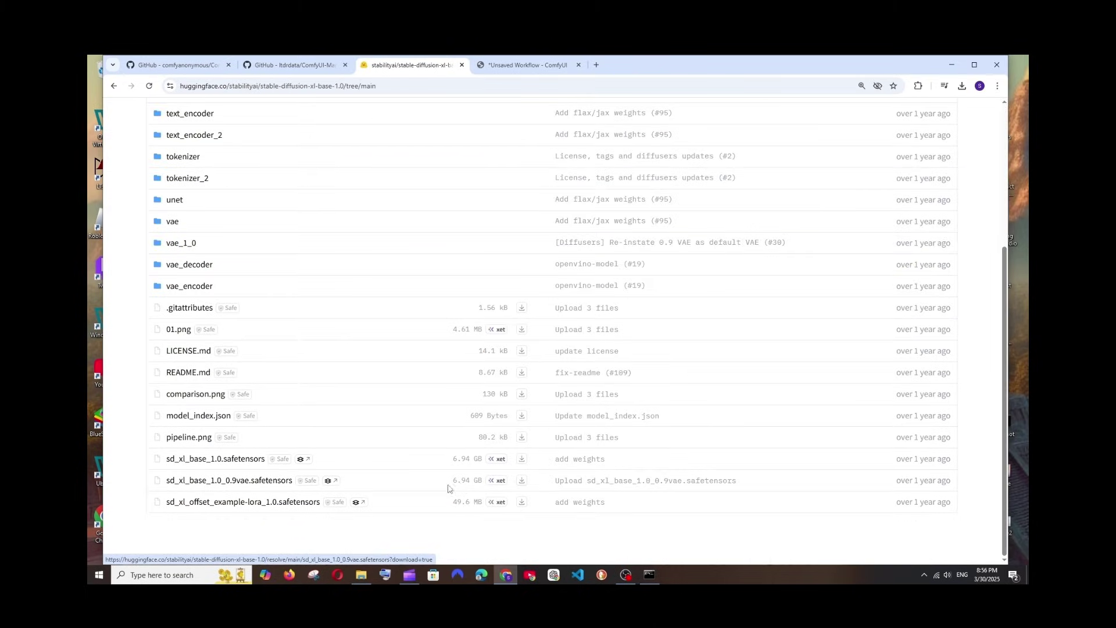
left_click(461, 488)
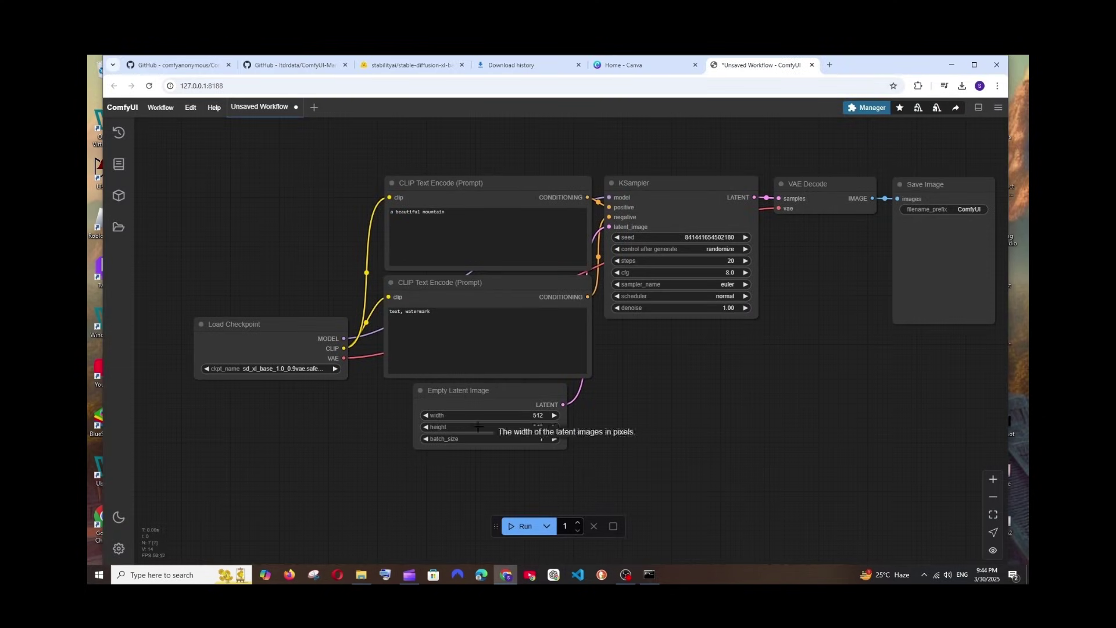
- Queue the beautiful-mountain workflow and briefly check the generation queue
left_click(525, 526)
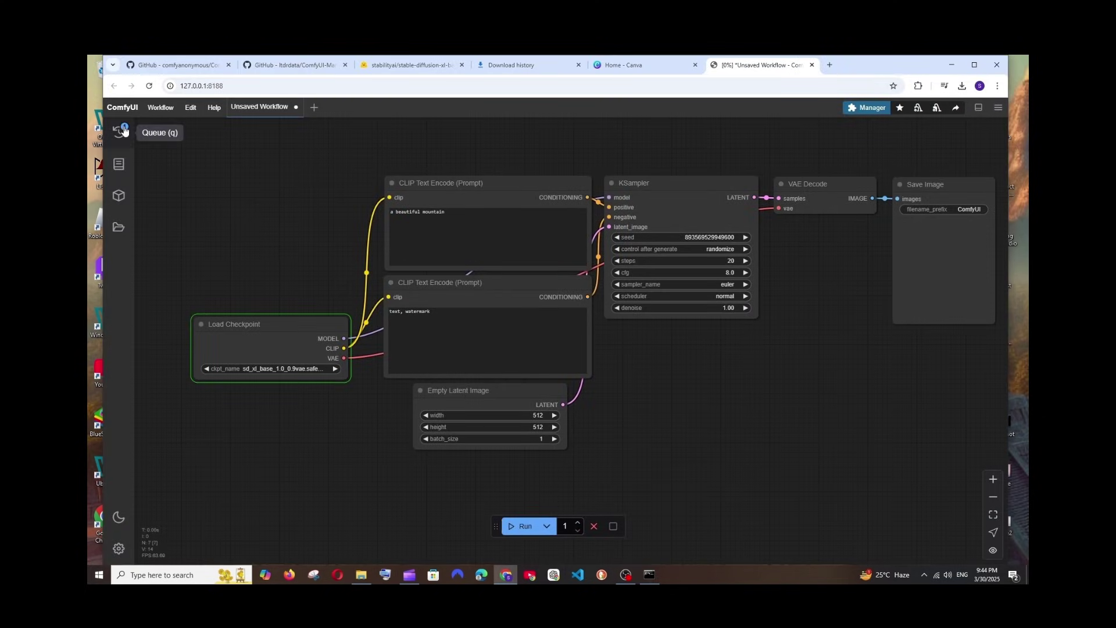
left_click(119, 131)
left_click(119, 131)
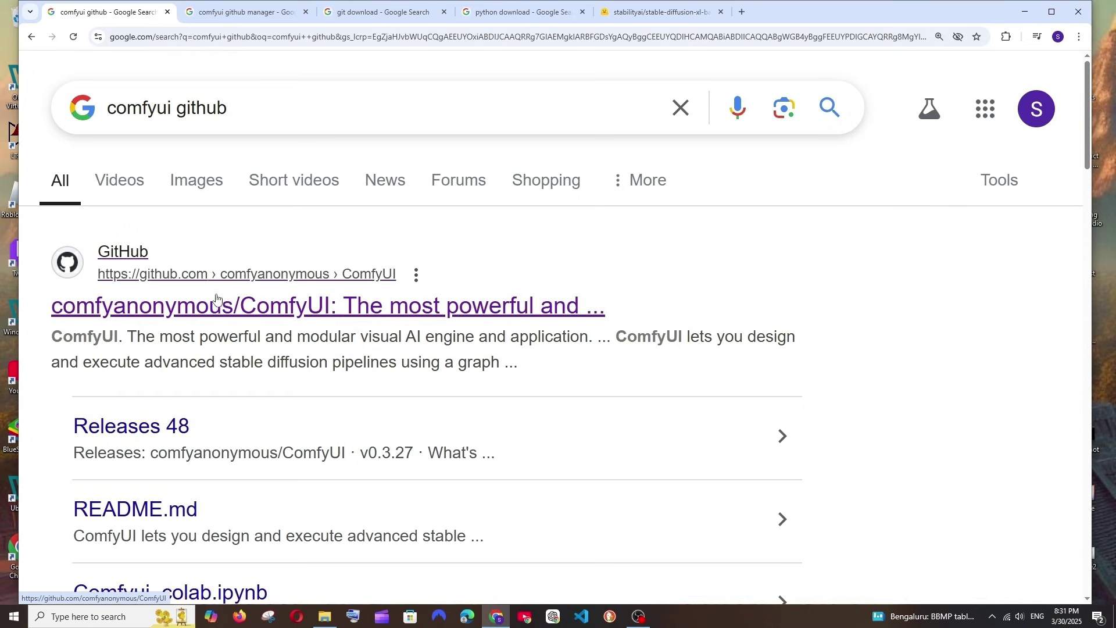
- Open comfyanonymous/ComfyUI and download the Windows portable build via its Installing section's direct link
left_click(161, 314)
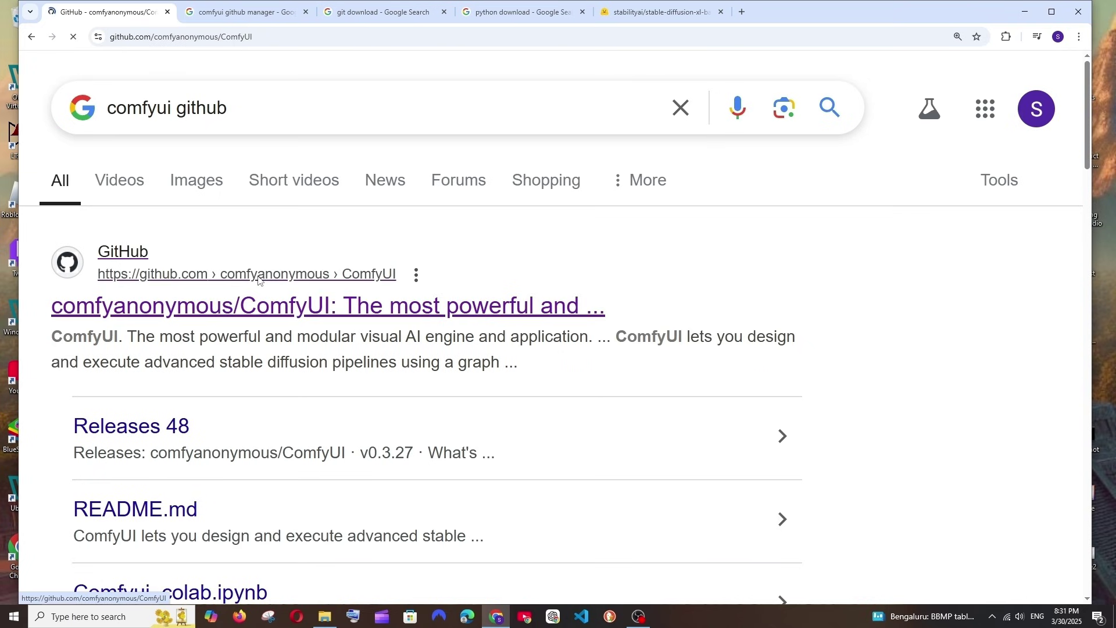
scroll(351, 314, "down", 20)
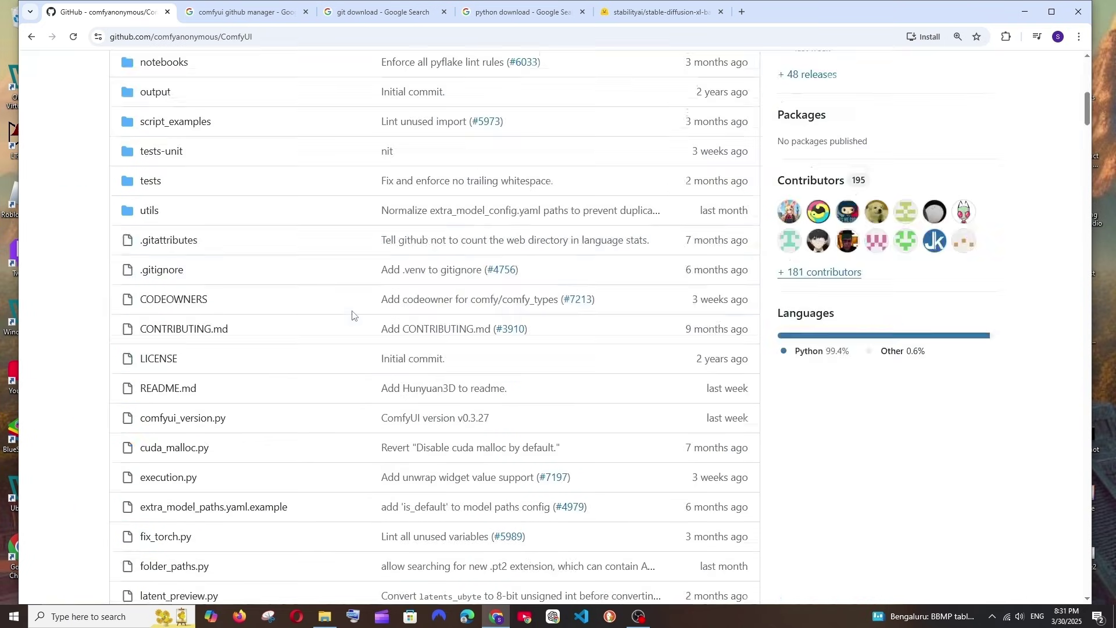
scroll(352, 314, "down", 6)
scroll(351, 314, "up", 8)
scroll(352, 314, "down", 12)
scroll(352, 322, "down", 20)
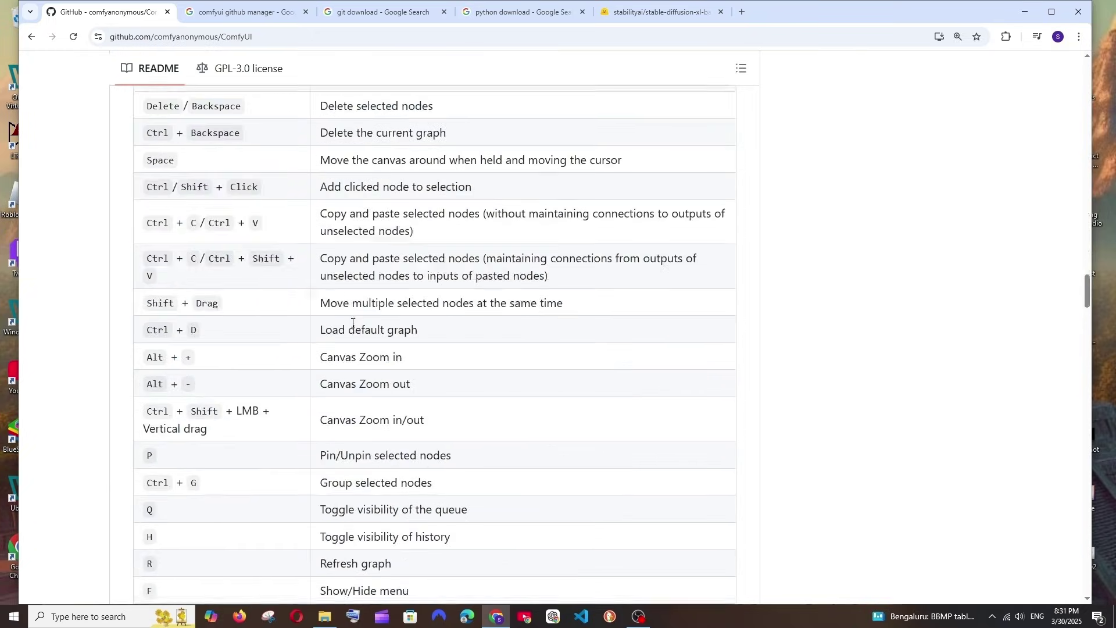
scroll(352, 322, "up", 2)
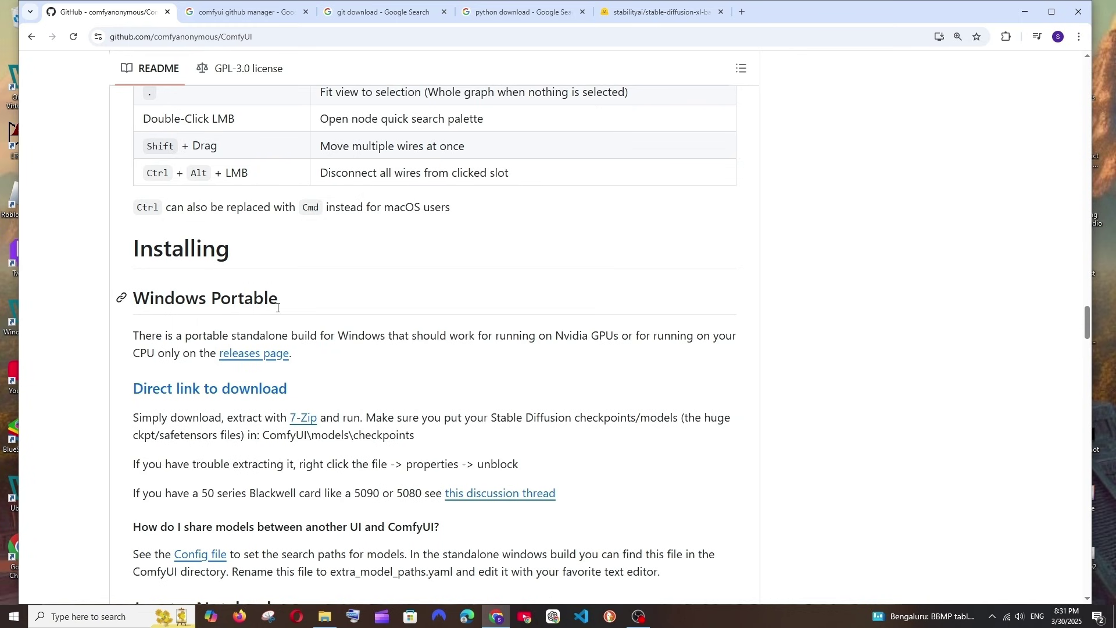
scroll(233, 325, "down", 1)
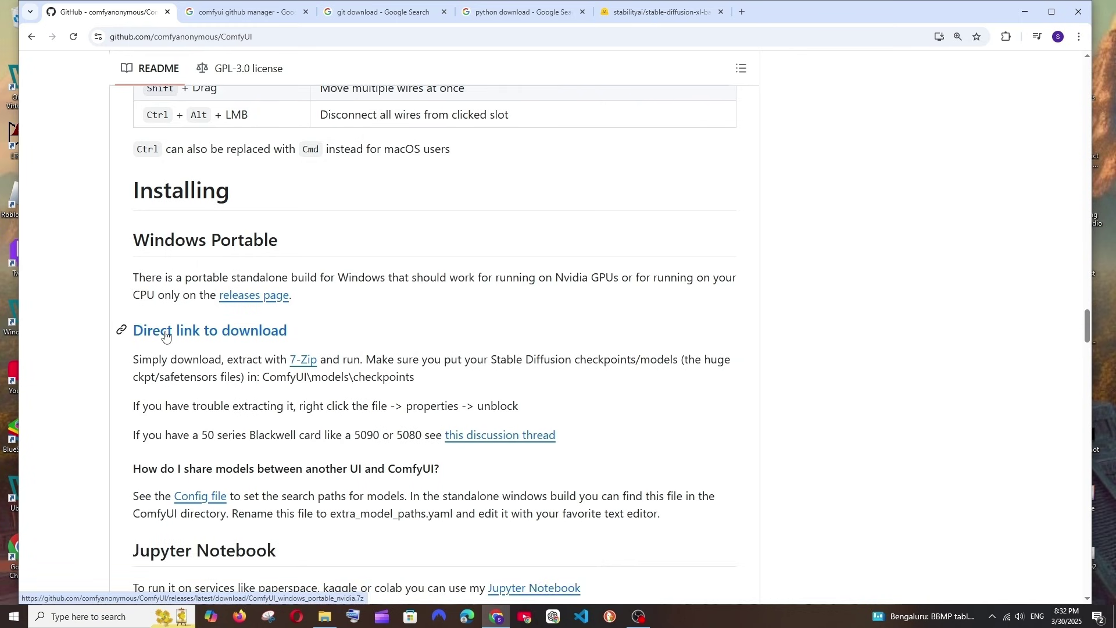
left_click(202, 335)
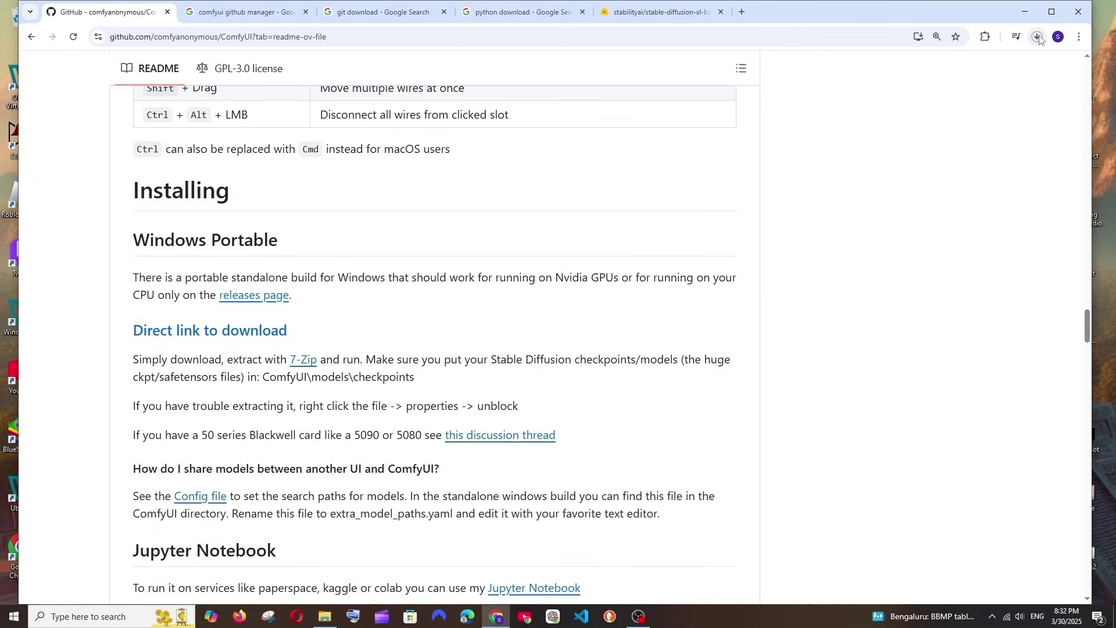
mouse_move(919, 105)
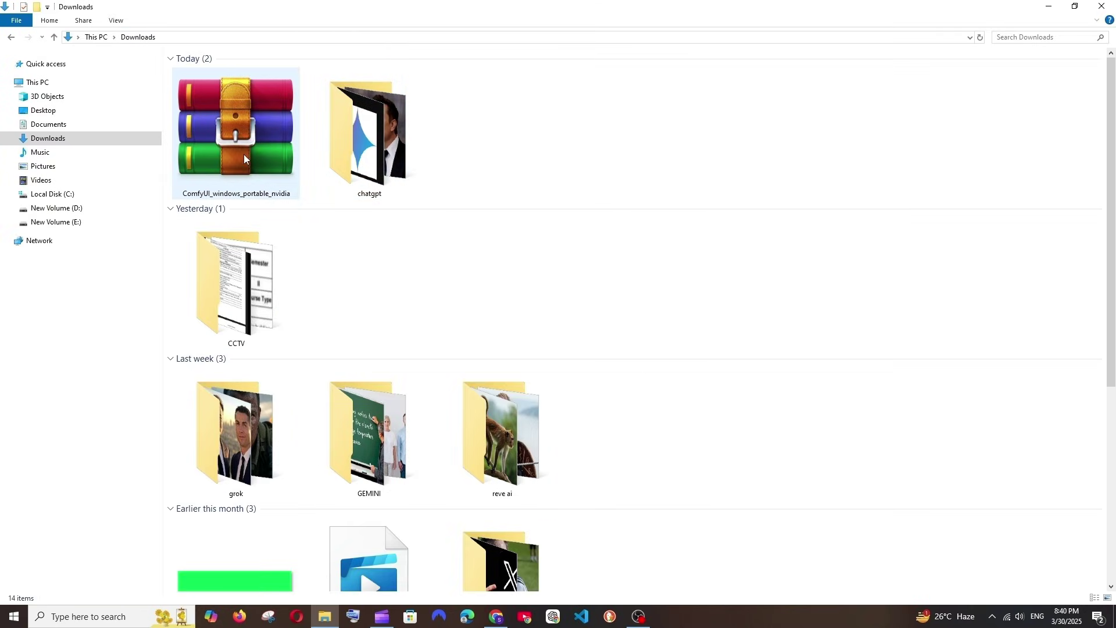
- Extract the ComfyUI_windows_portable_nvidia archive into E:\COMFYUI and open the extracted portable folder
mouse_move(243, 155)
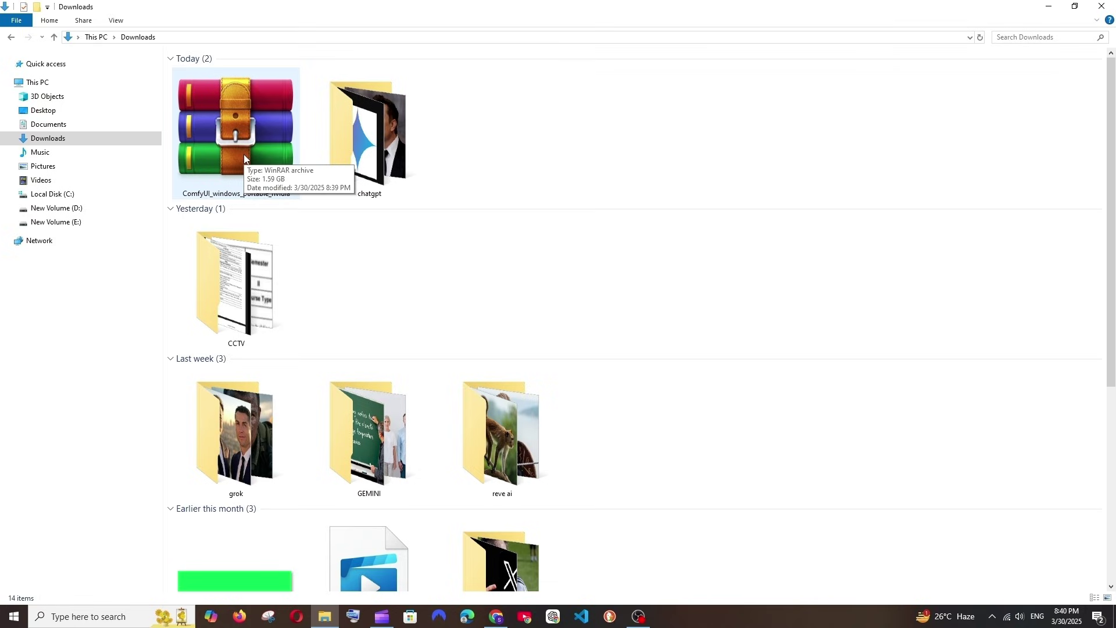
right_click(244, 156)
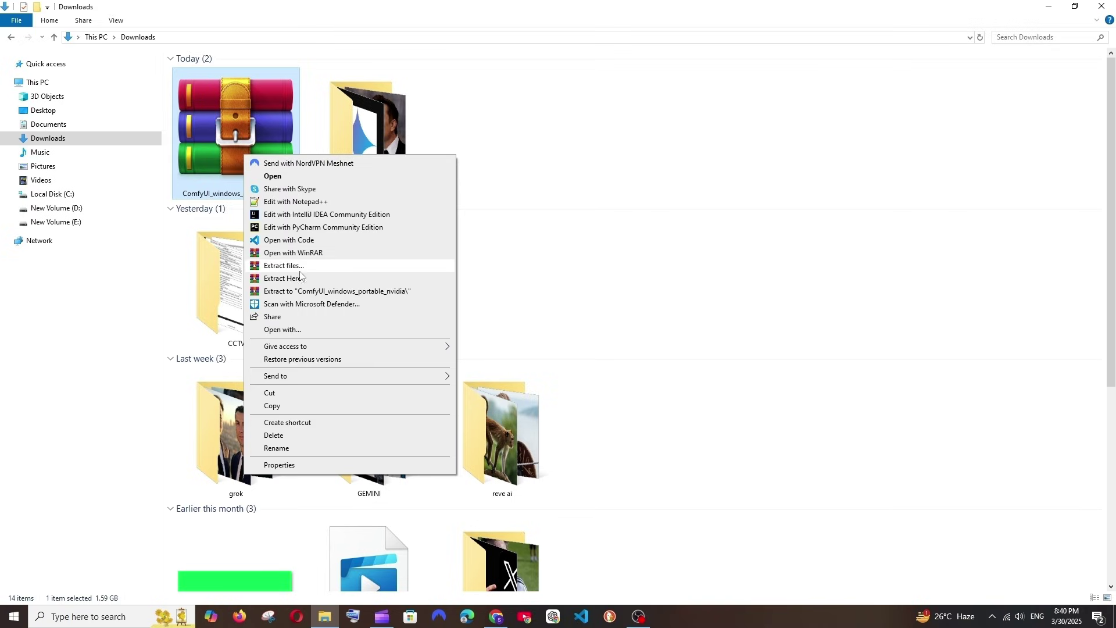
left_click(299, 270)
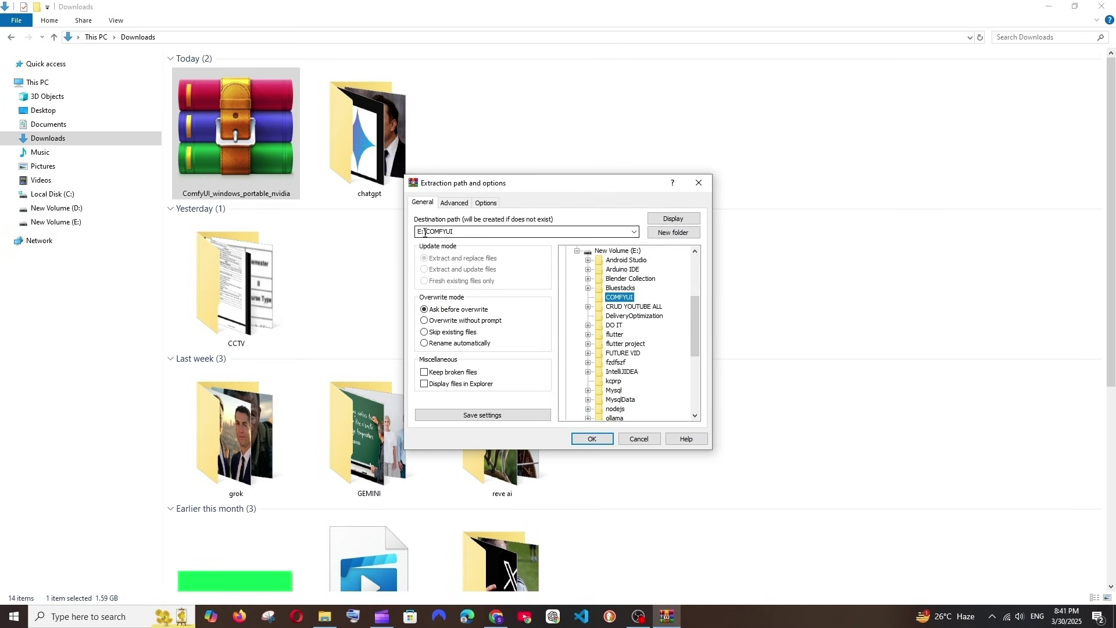
left_click(605, 442)
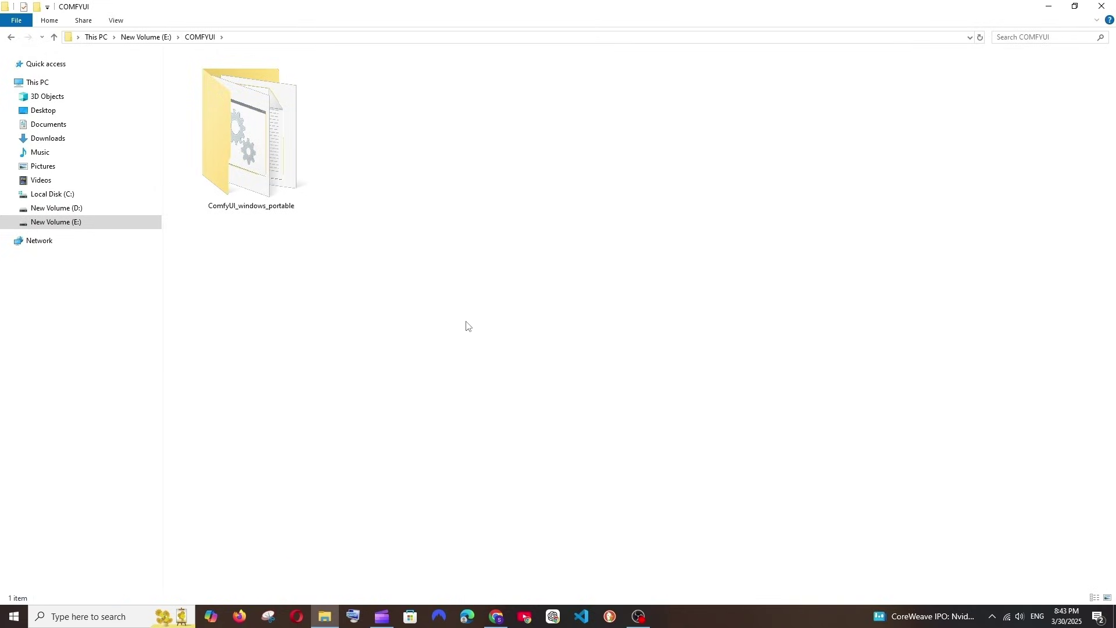
double_click(279, 163)
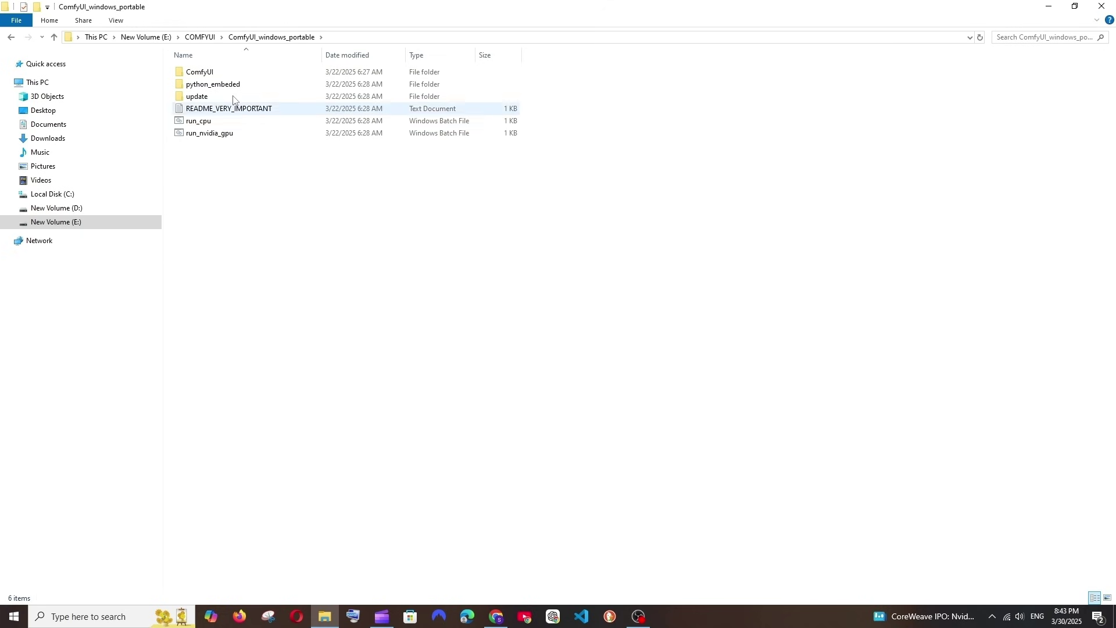
- Find the ltdrdata/ComfyUI-Manager portable installation steps and highlight its install-git step
left_click(497, 617)
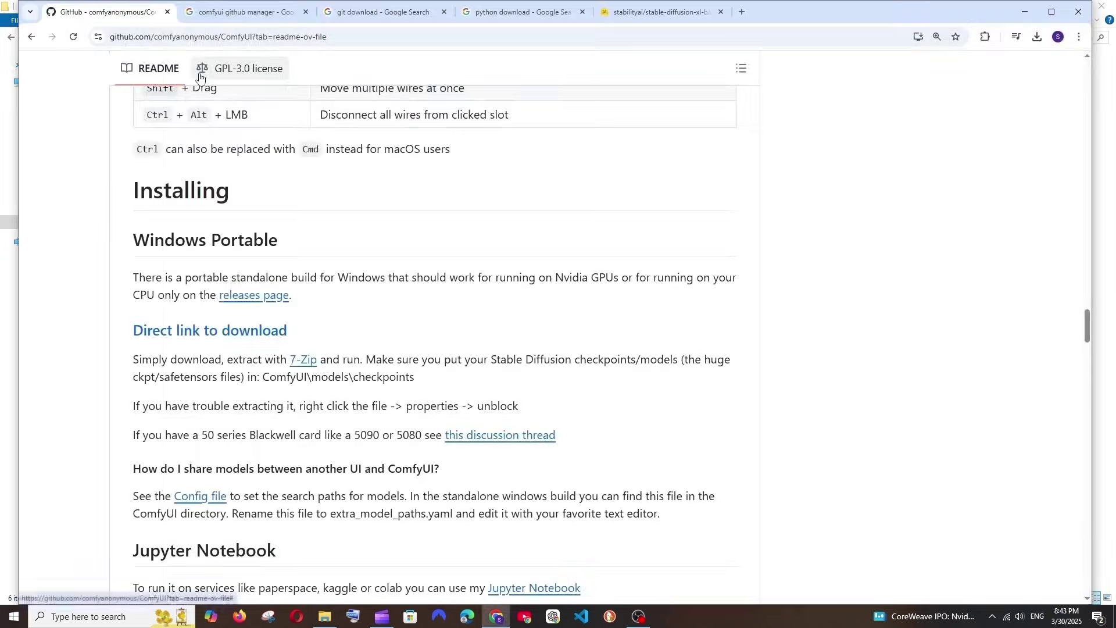
scroll(281, 331, "up", 15)
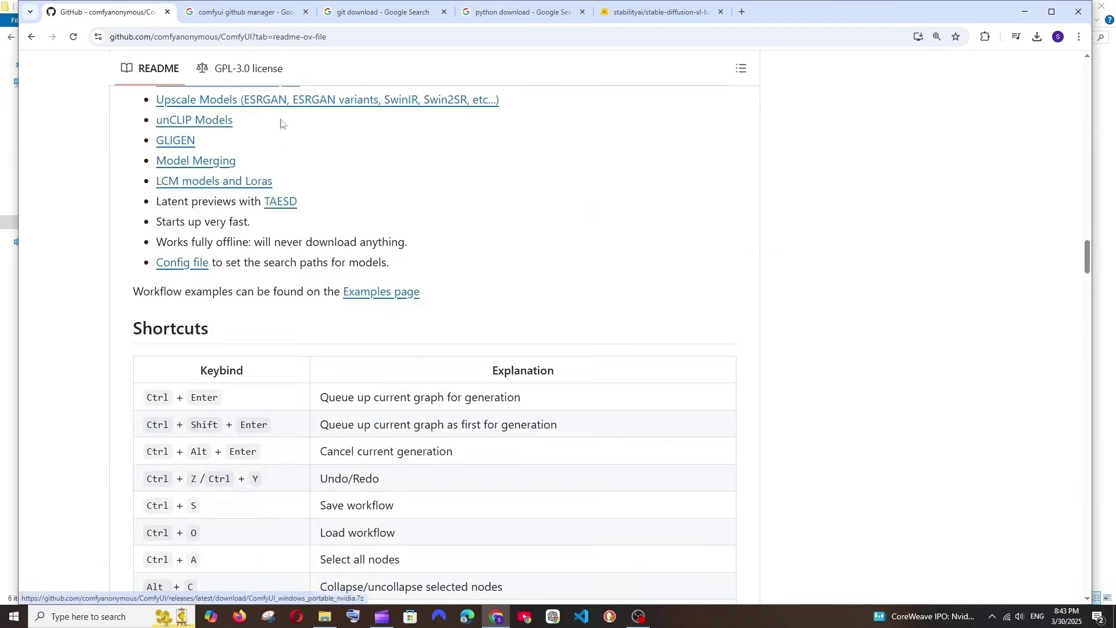
left_click(242, 15)
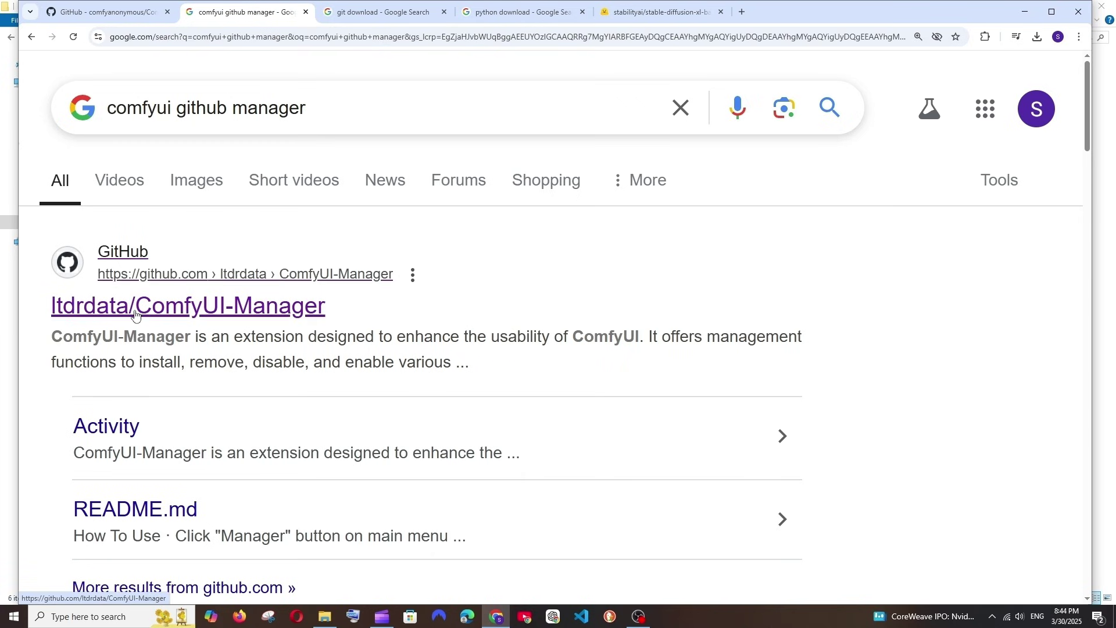
scroll(215, 281, "down", 13)
scroll(215, 281, "down", 15)
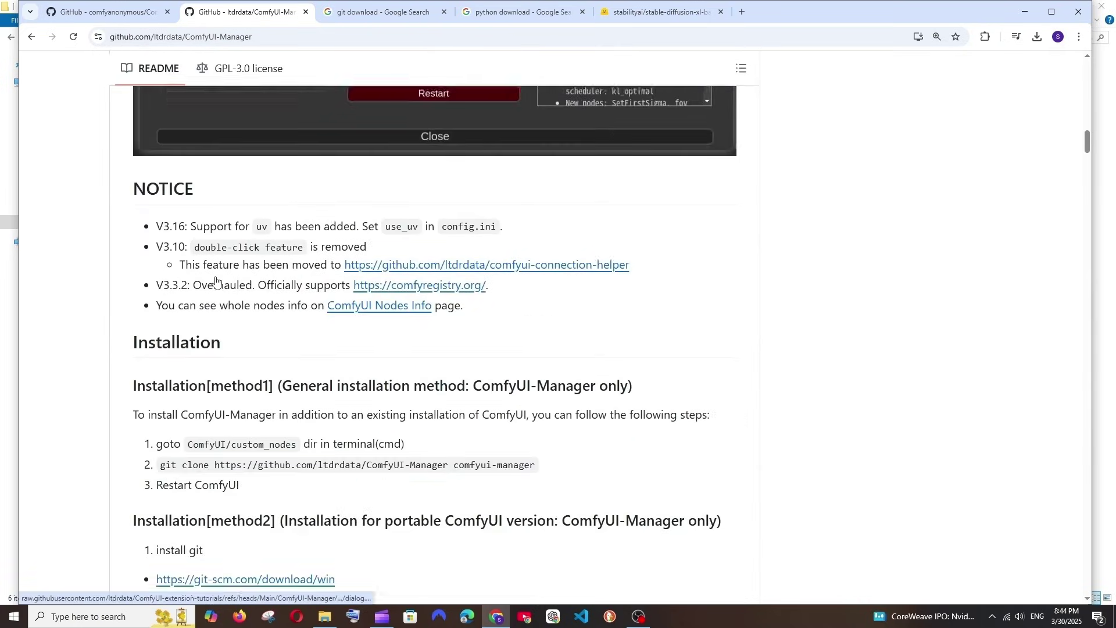
scroll(243, 356, "up", 1, "ctrl")
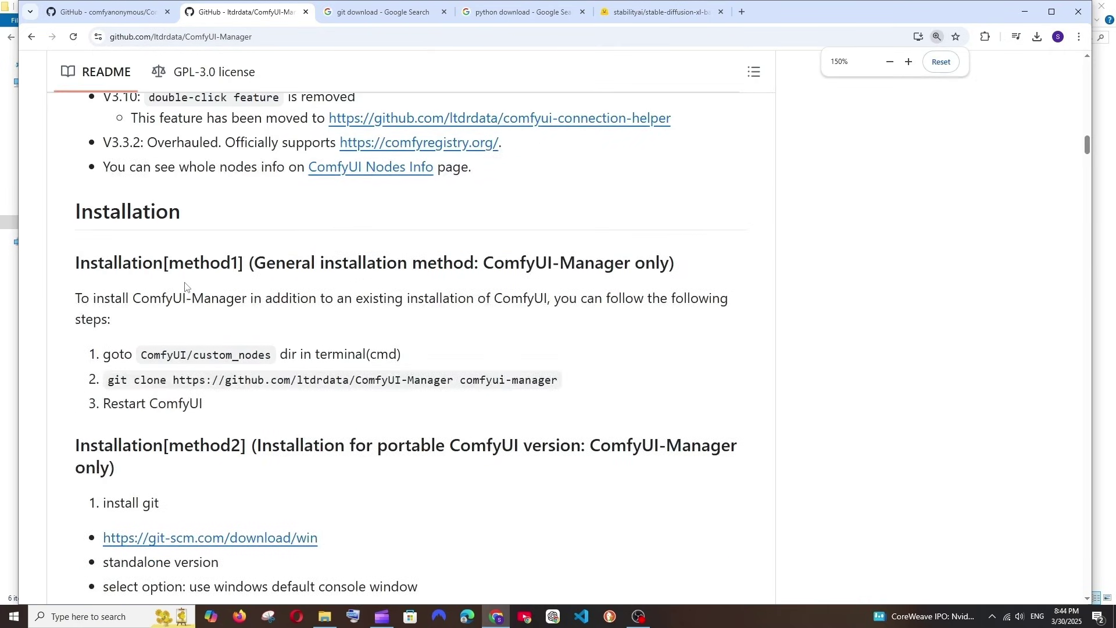
scroll(169, 314, "down", 2)
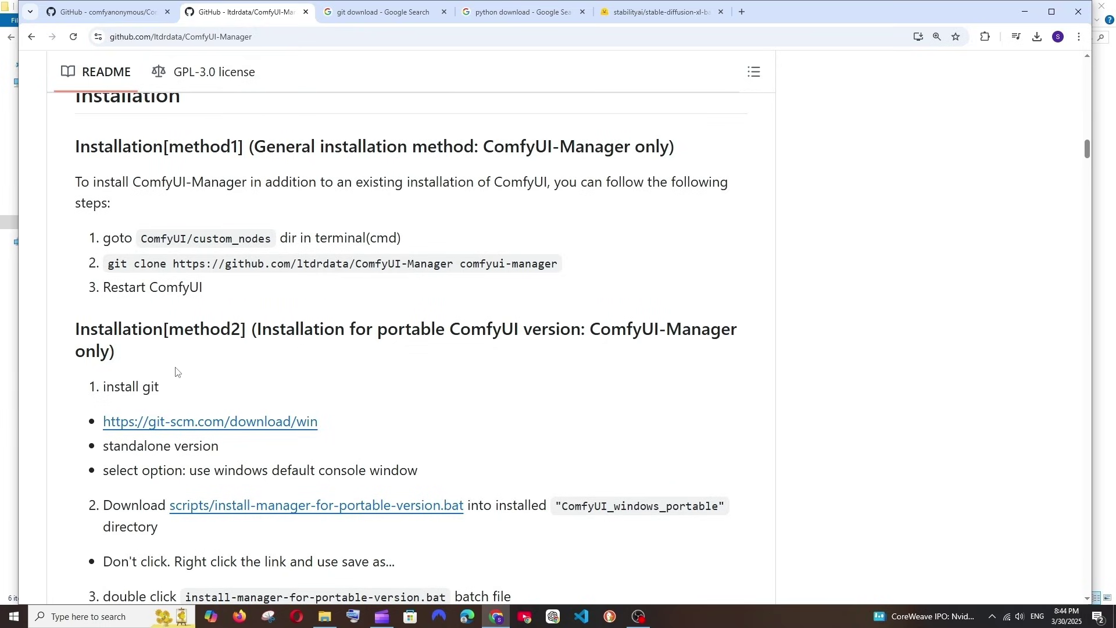
left_click_drag(175, 391, 91, 391)
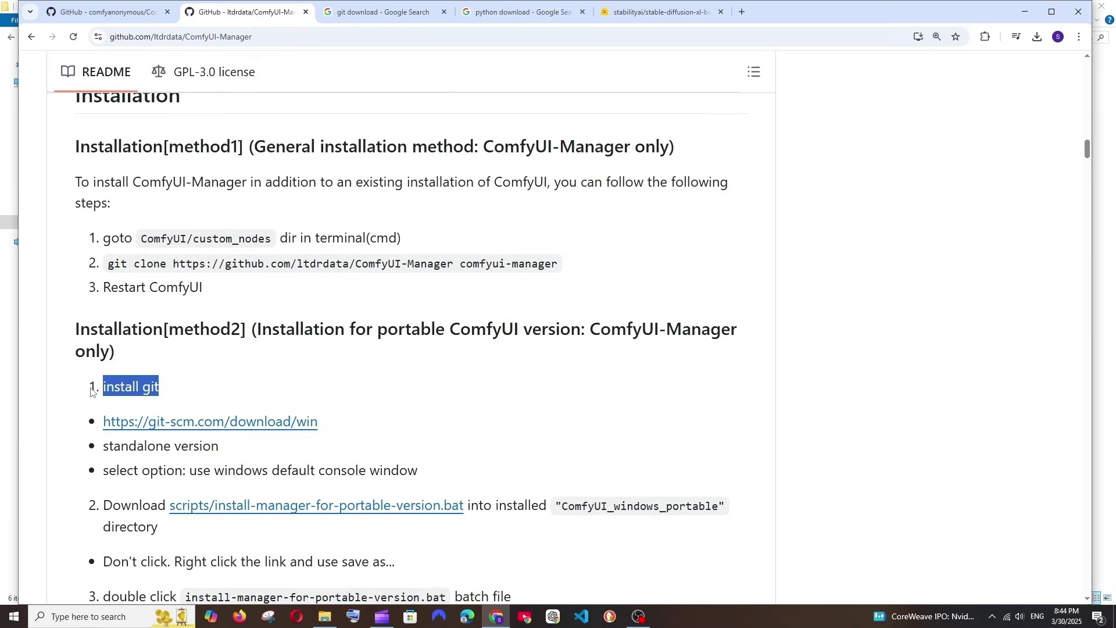
left_click(187, 391)
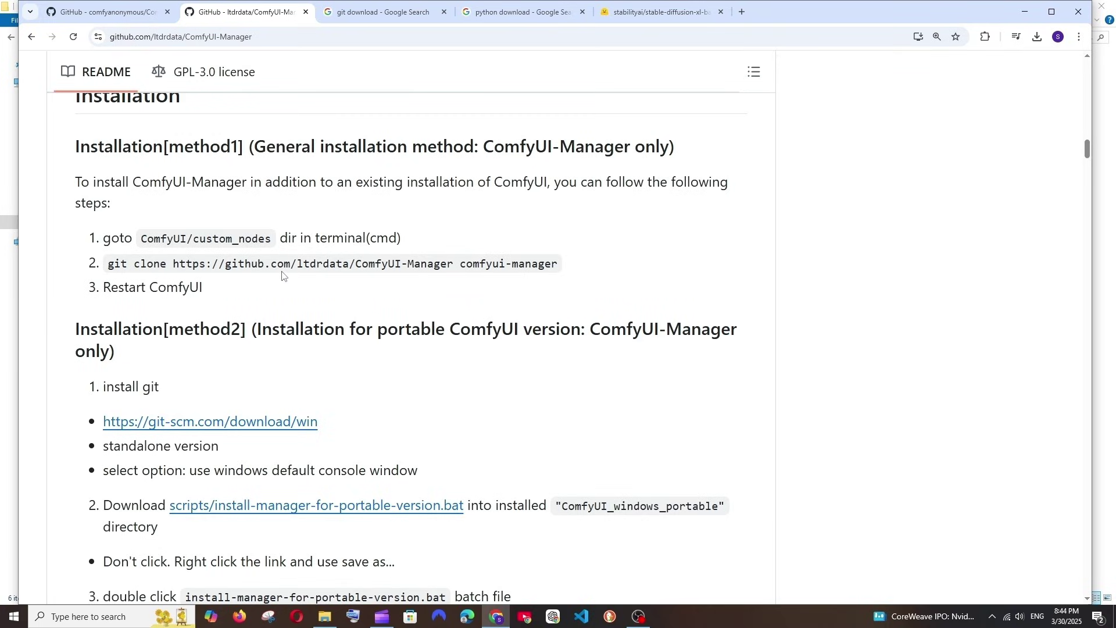
- Download Git-2.49.0-64-bit.exe from git-scm.com's Windows page and confirm it finished
left_click(358, 13)
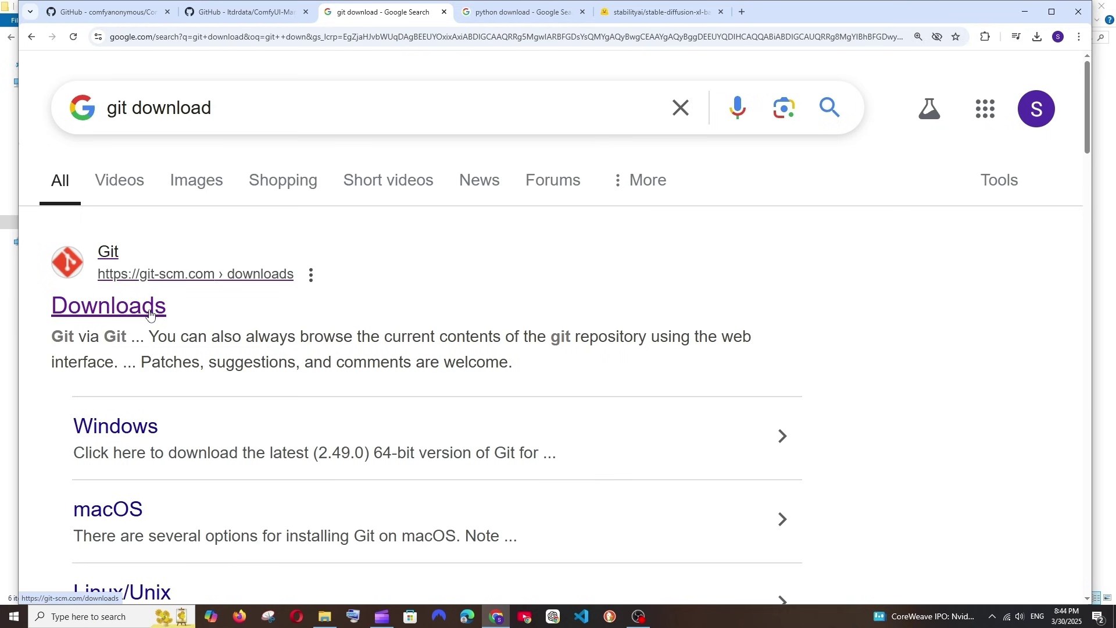
left_click(111, 318)
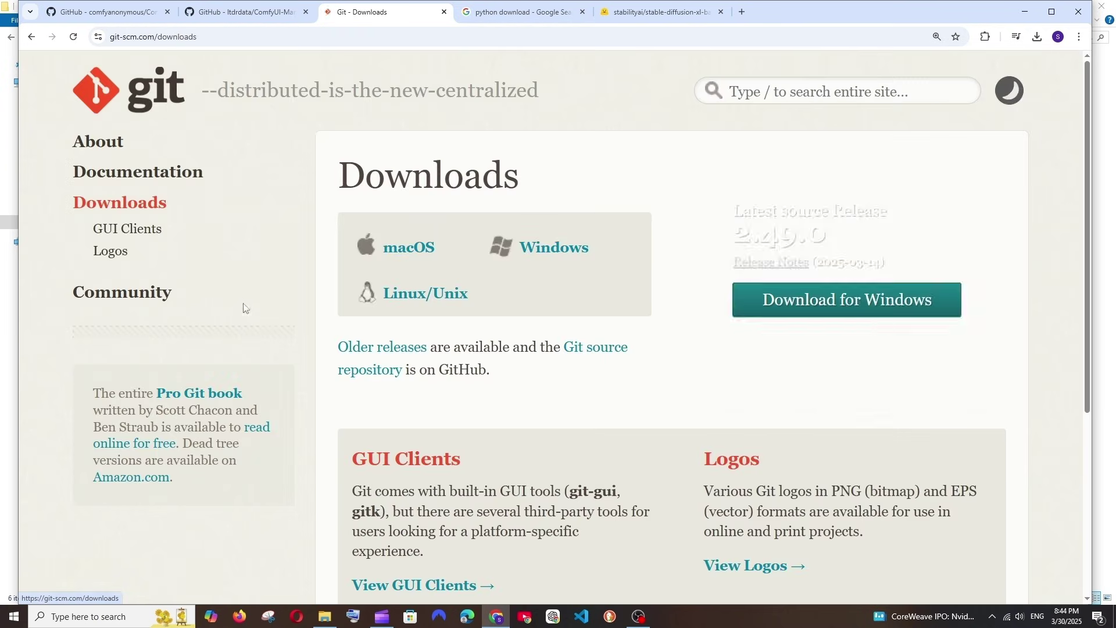
left_click(553, 251)
key("ctrl+plus")
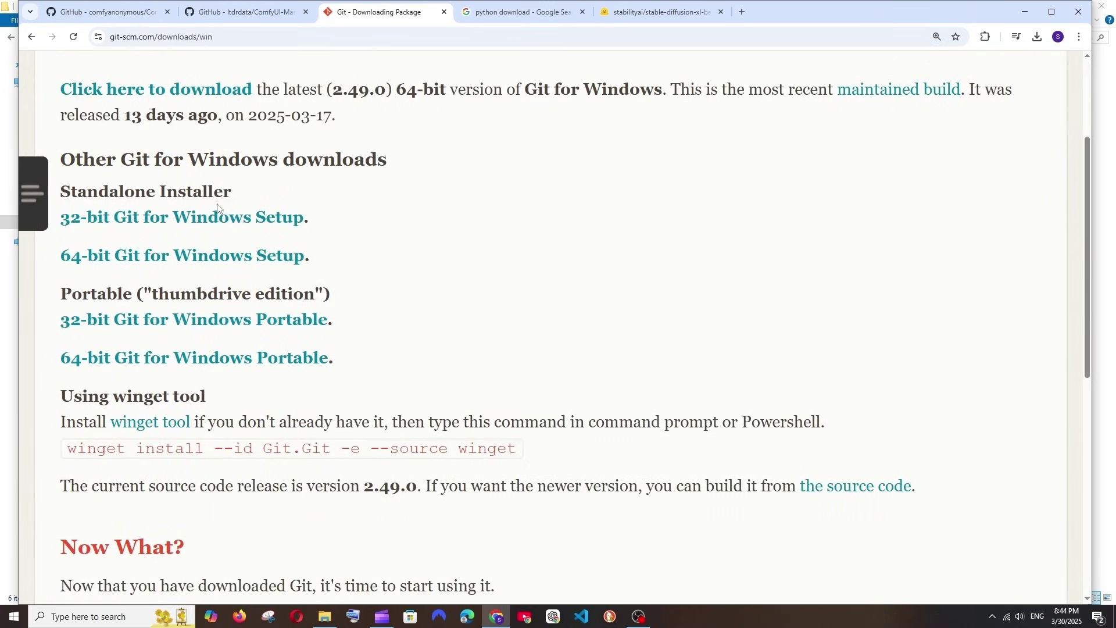
left_click(116, 255)
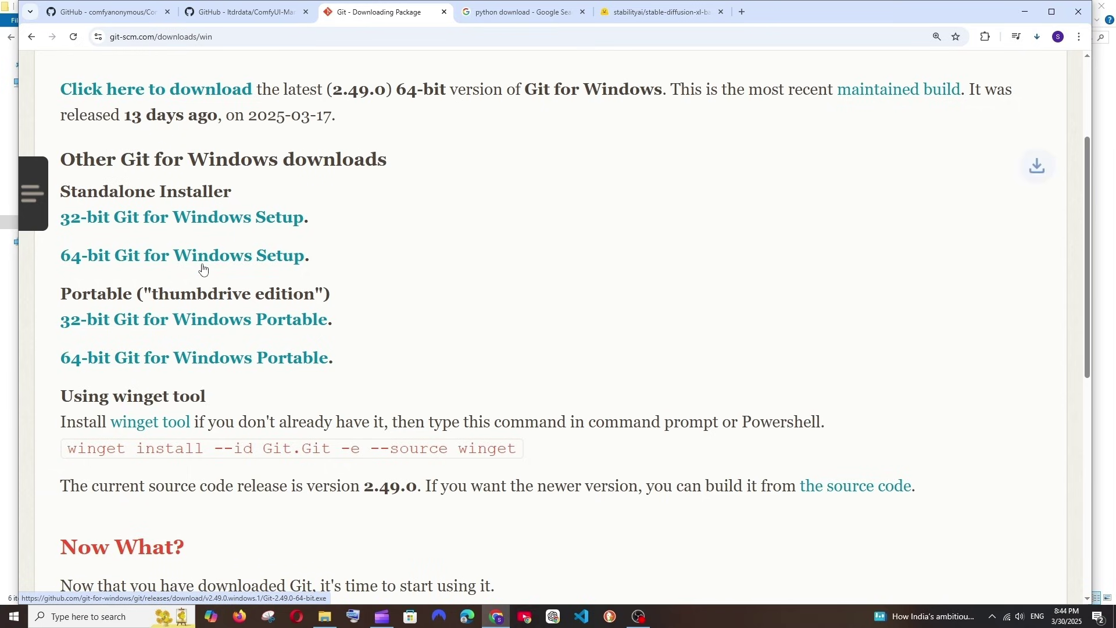
left_click(1038, 37)
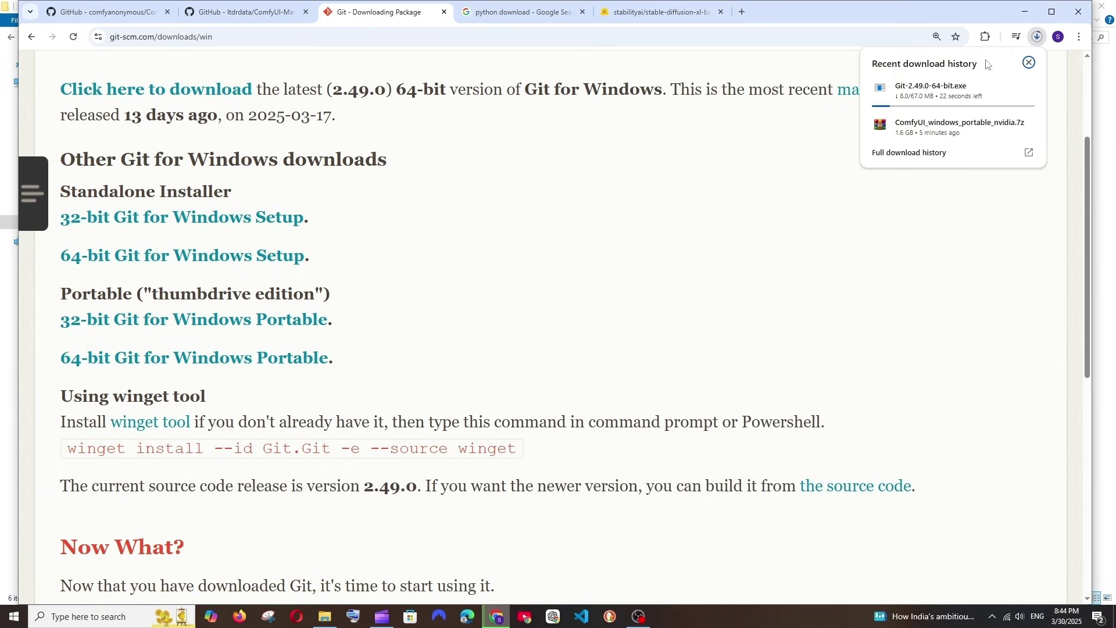
mouse_move(953, 91)
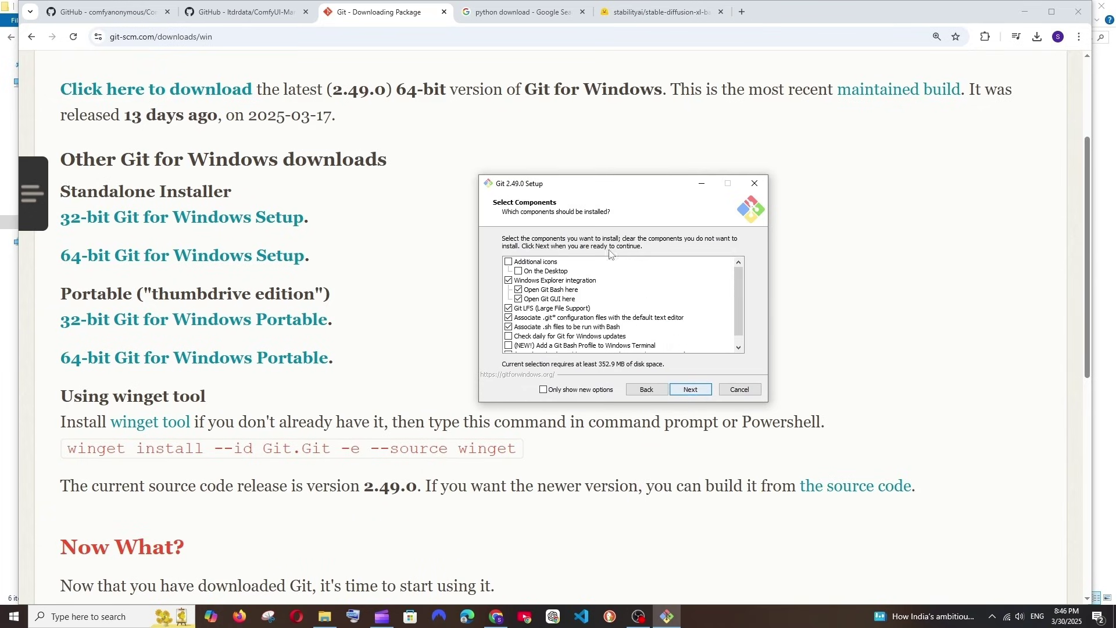
- Keep Git's default components, editor, initial branch naming and command-line PATH option
scroll(622, 308, "down", 2)
scroll(623, 309, "up", 2)
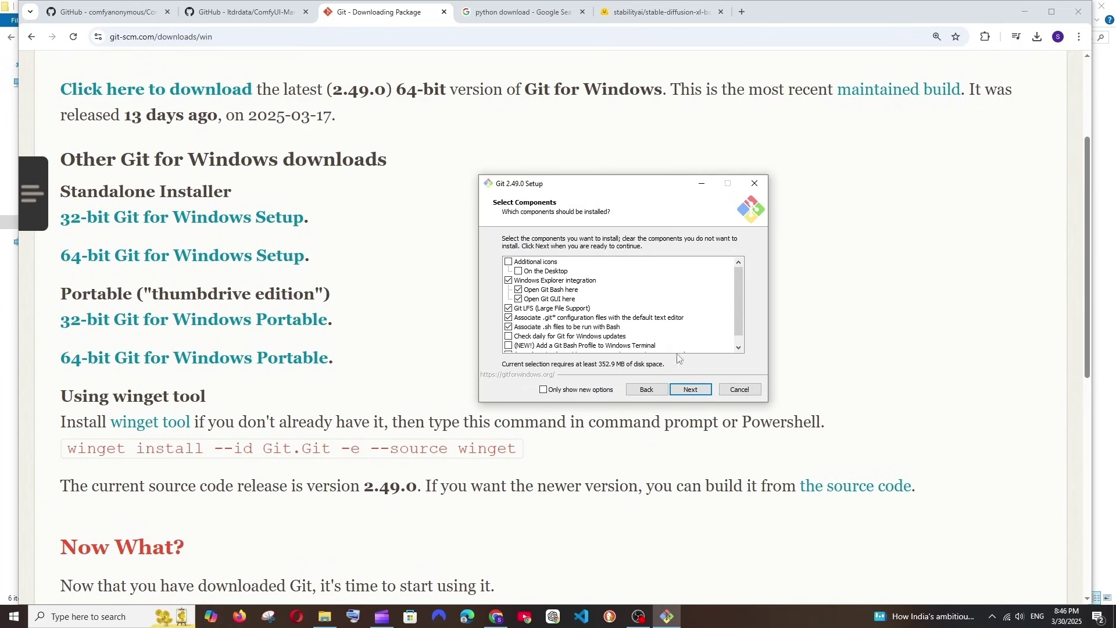
left_click(700, 391)
left_click(693, 388)
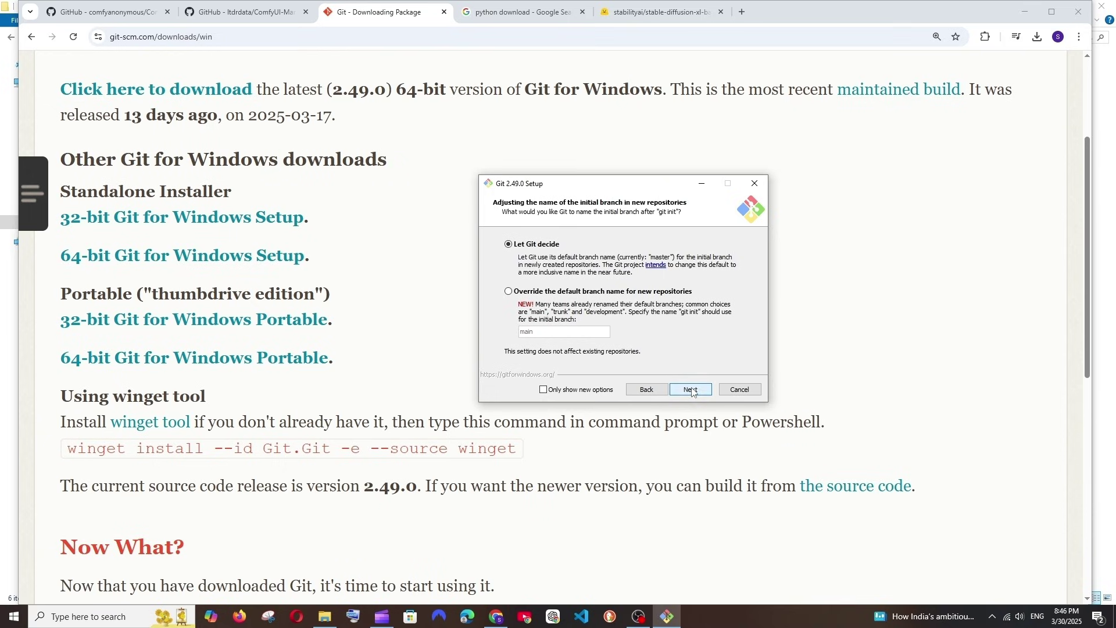
left_click(701, 391)
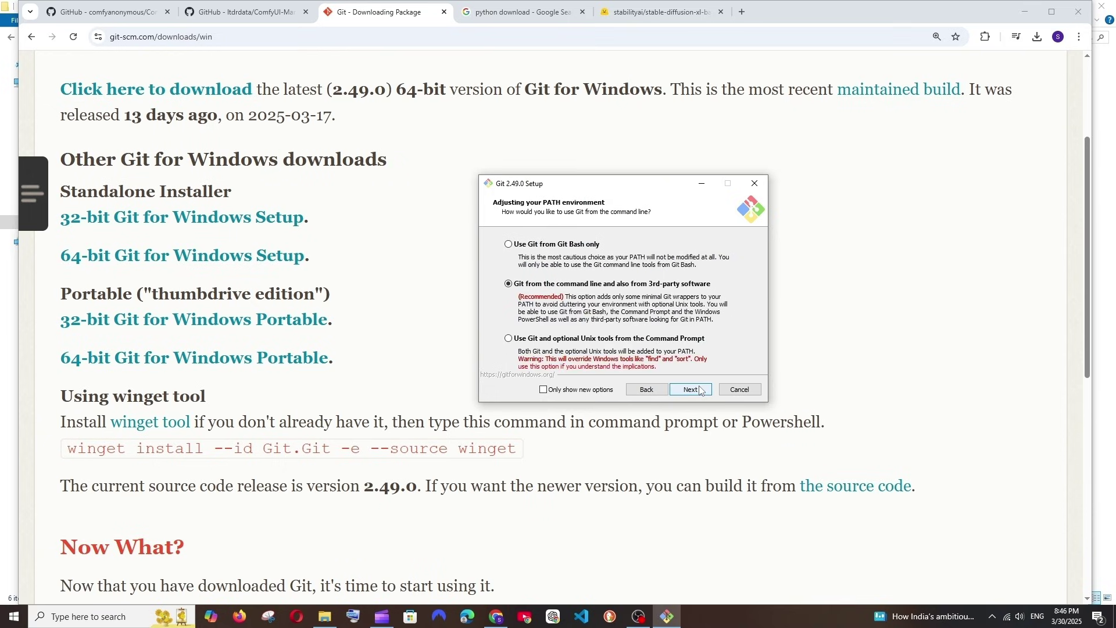
left_click(702, 390)
- Keep default SSH, HTTPS backend, line endings, terminal, pull behaviour and credential helper
left_click(701, 390)
left_click(701, 391)
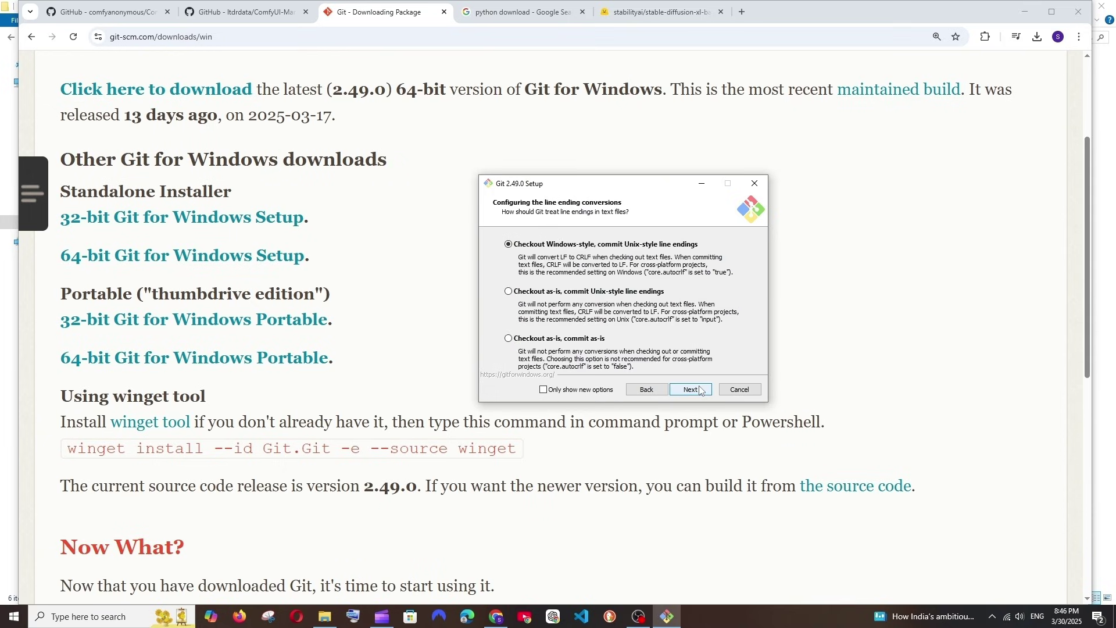
left_click(701, 391)
left_click(701, 391)
left_click(701, 390)
left_click(701, 390)
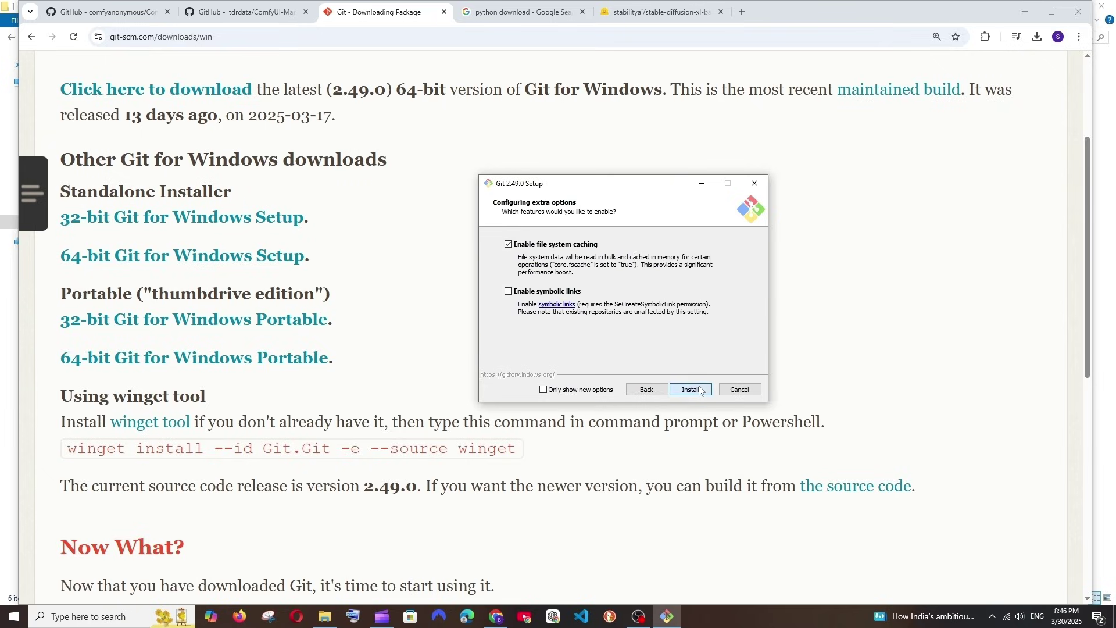
left_click(701, 391)
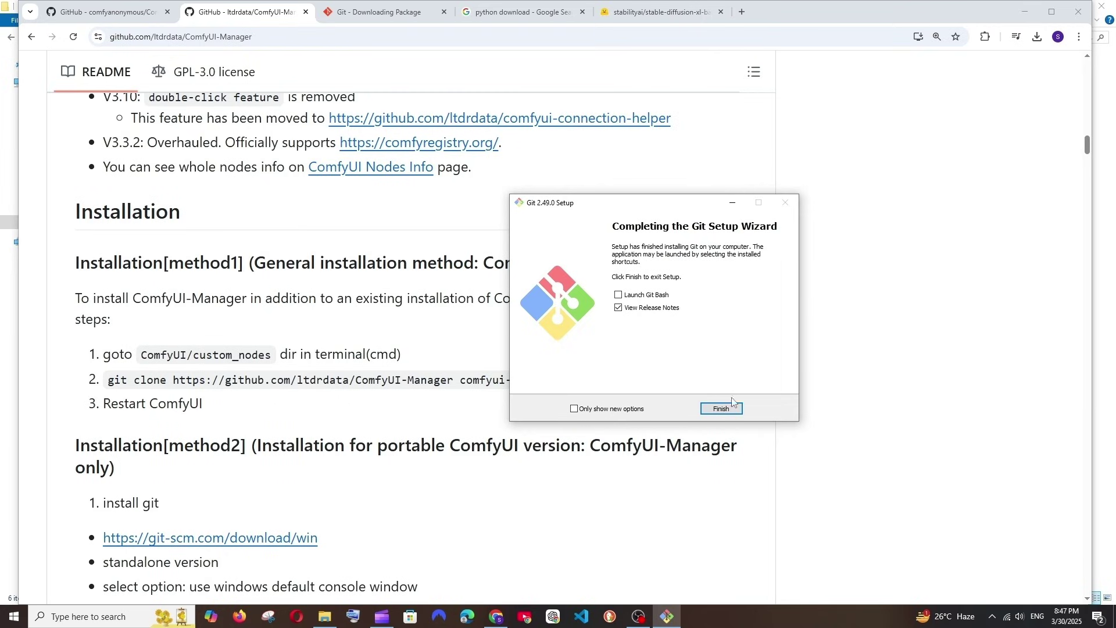
- Finish Git setup, close its release notes, and move to the 'python download' results
left_click(727, 410)
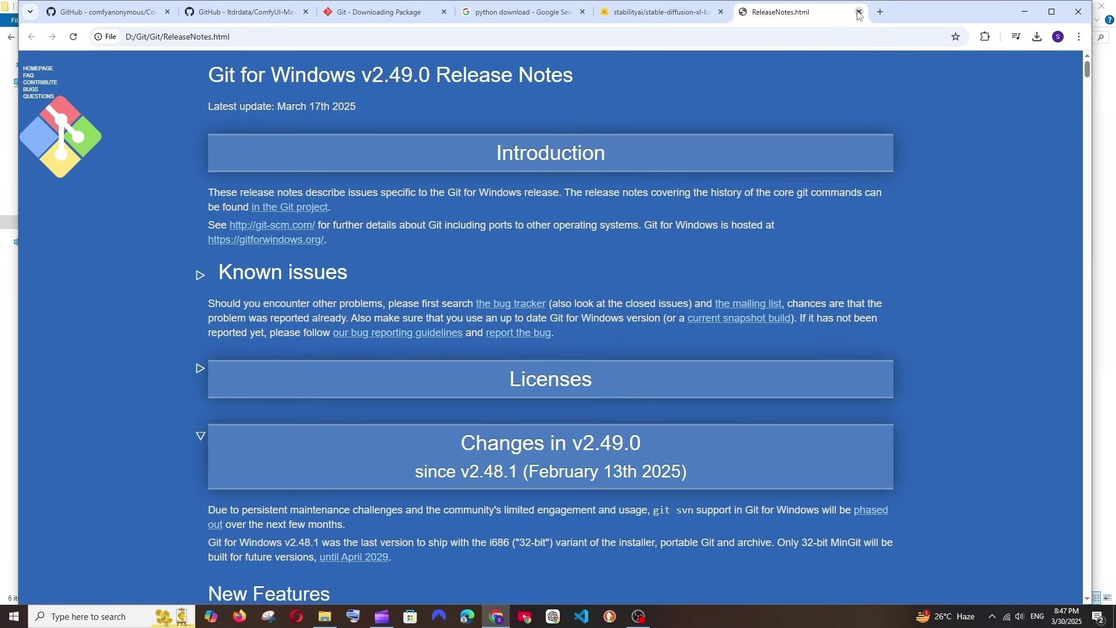
left_click(859, 11)
left_click(230, 12)
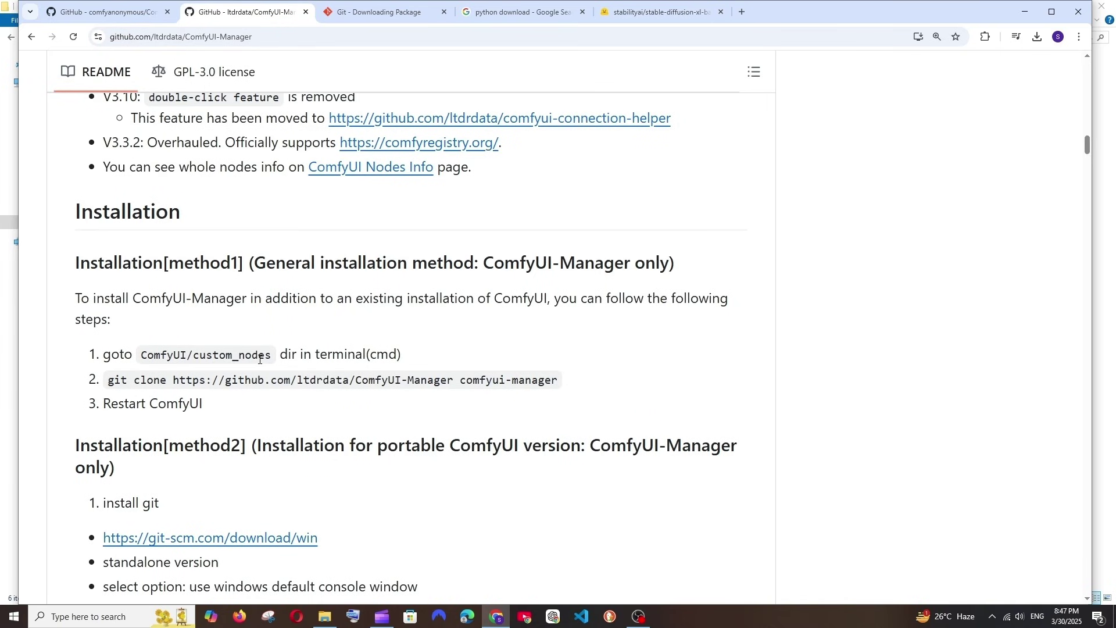
scroll(261, 371, "up", 2)
scroll(261, 371, "down", 5)
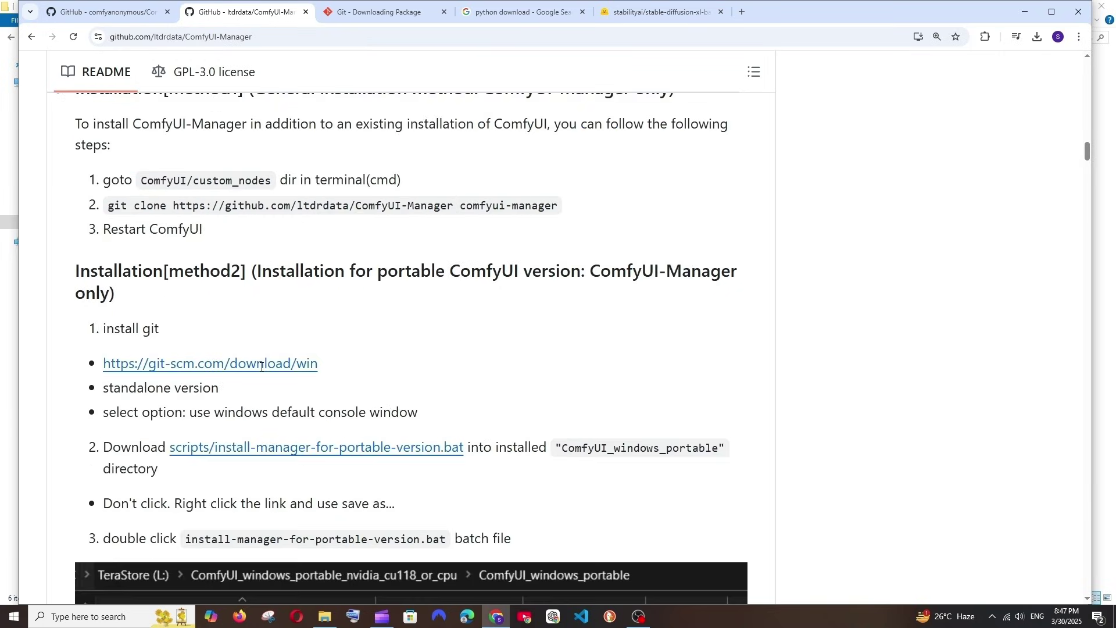
scroll(261, 371, "down", 1)
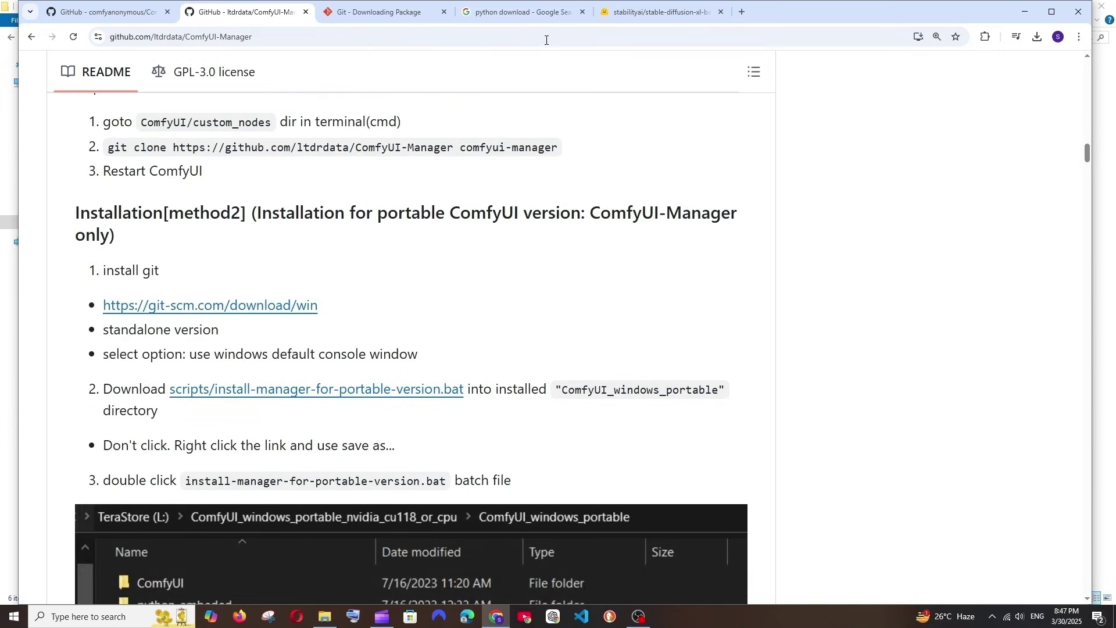
left_click(540, 12)
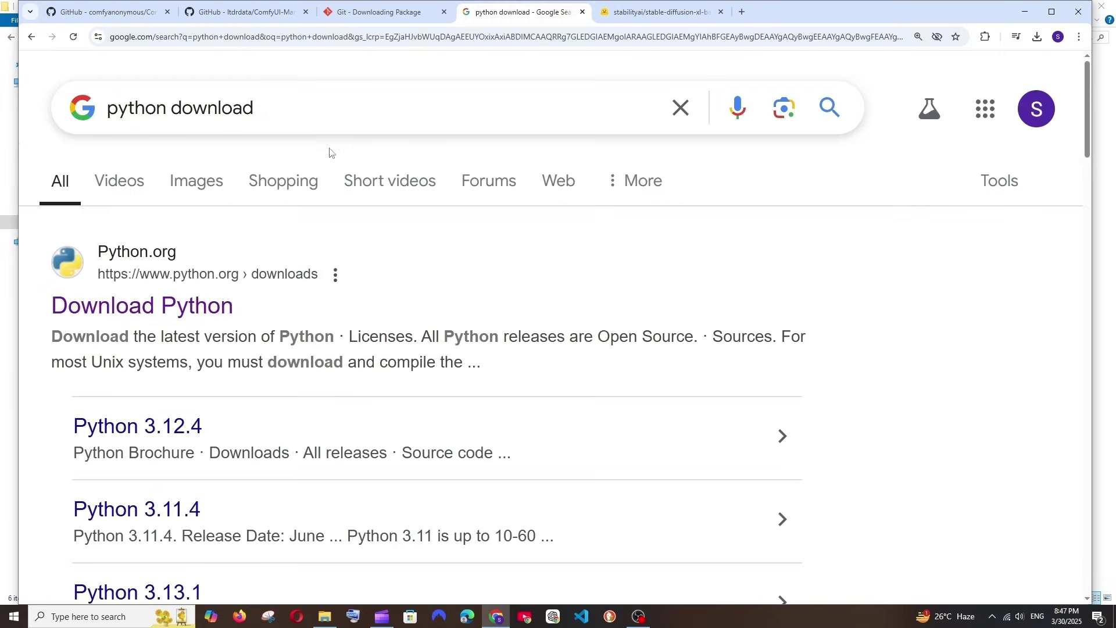
- Download python-3.12.8-amd64.exe from the Python 3.12.8 release page and launch it
left_click(119, 311)
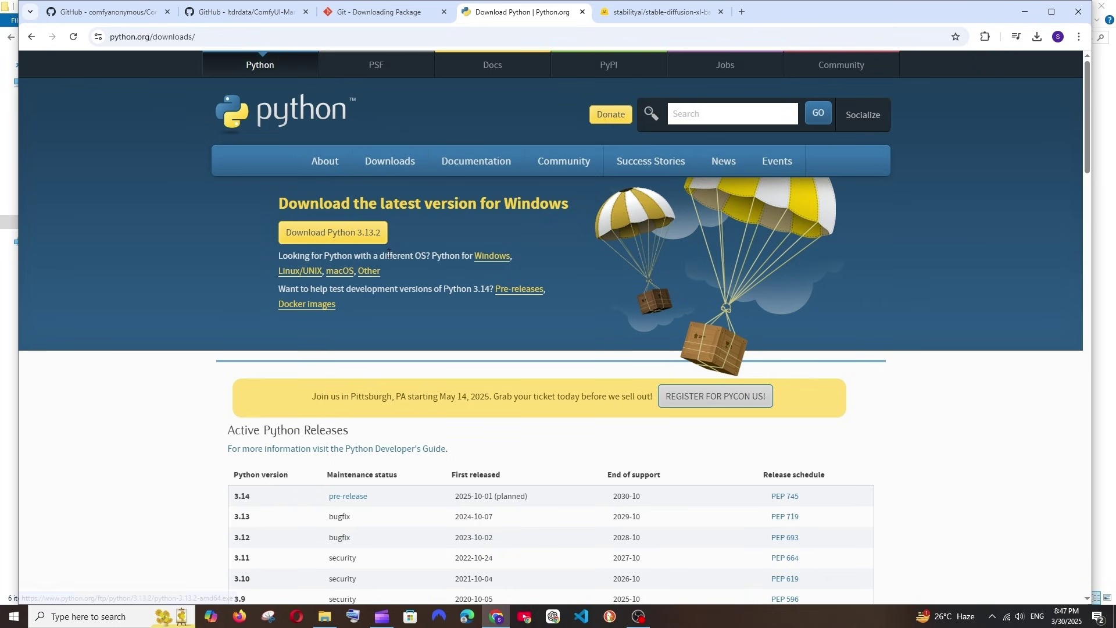
scroll(389, 254, "down", 7)
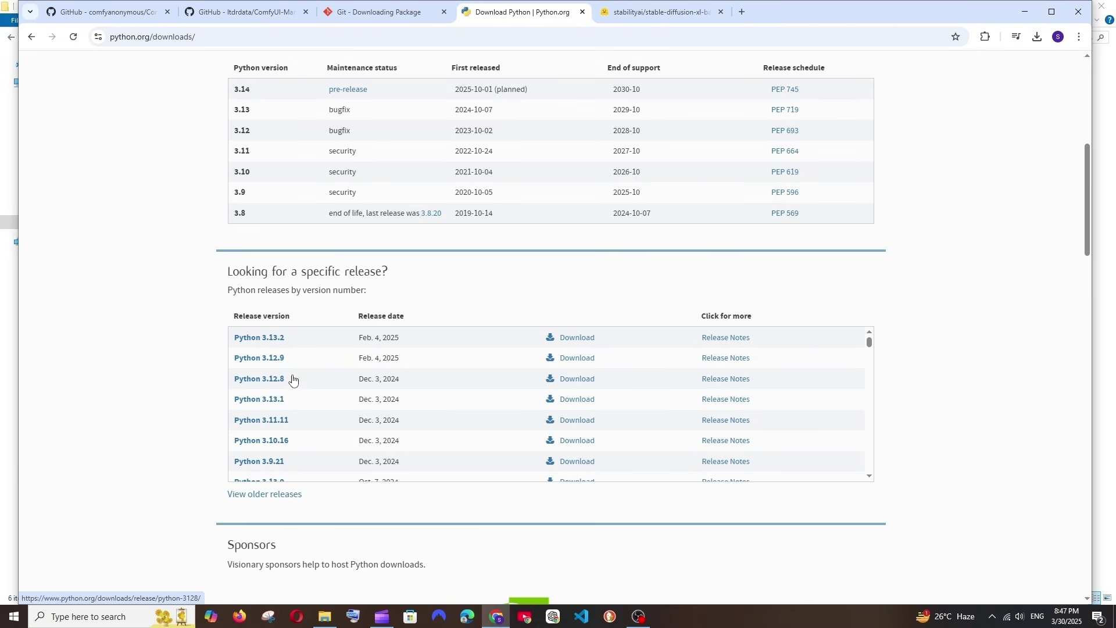
scroll(406, 299, "up", 5)
scroll(431, 214, "down", 7)
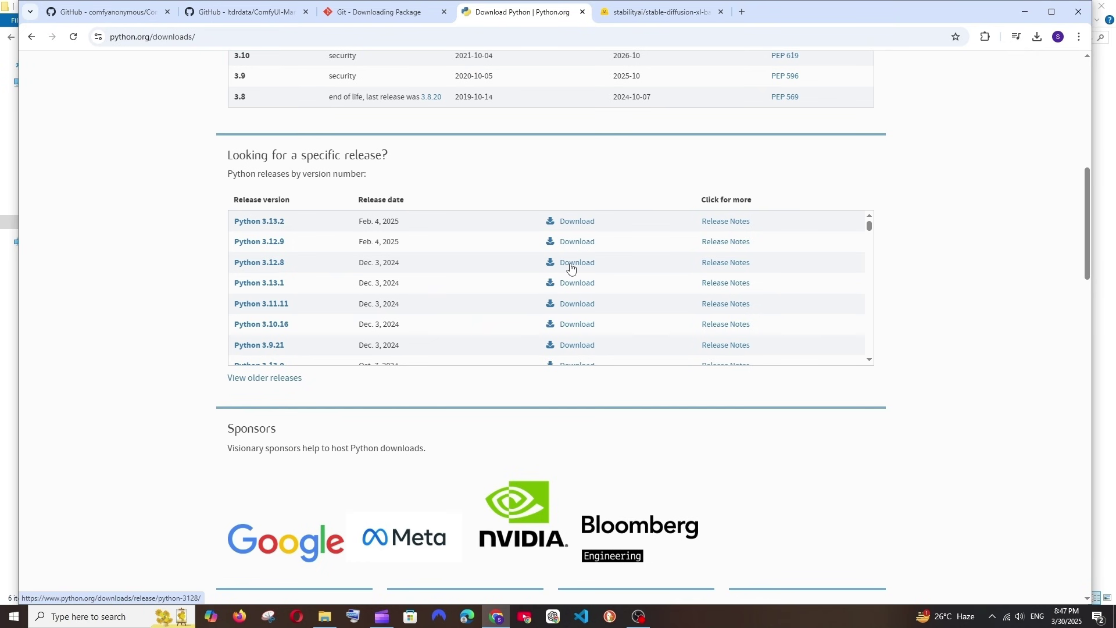
left_click(571, 267)
scroll(568, 267, "down", 15)
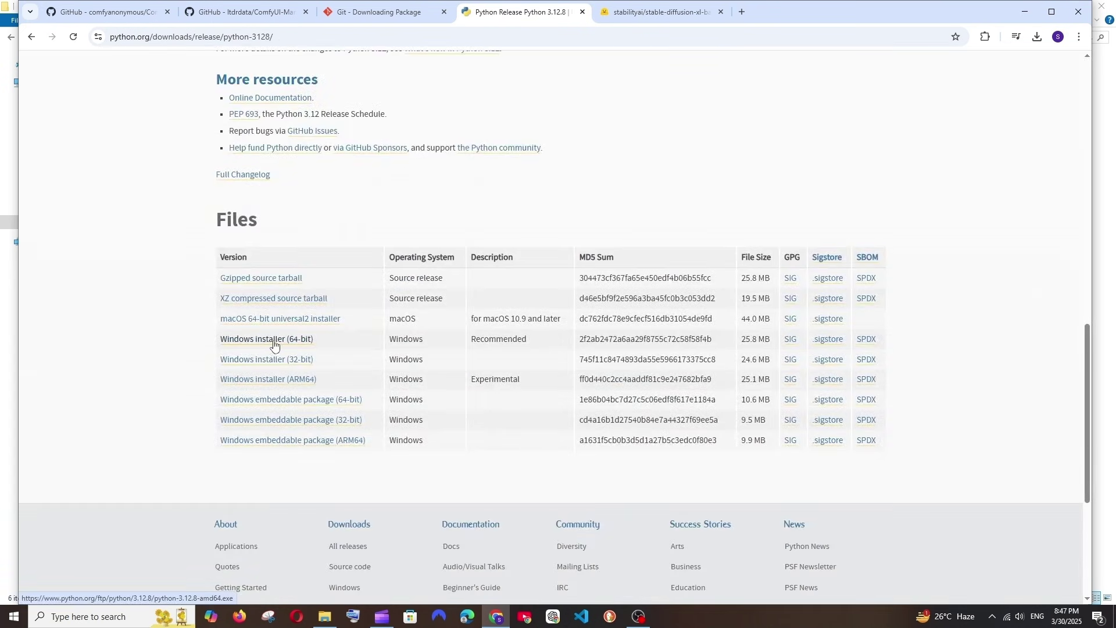
left_click(270, 343)
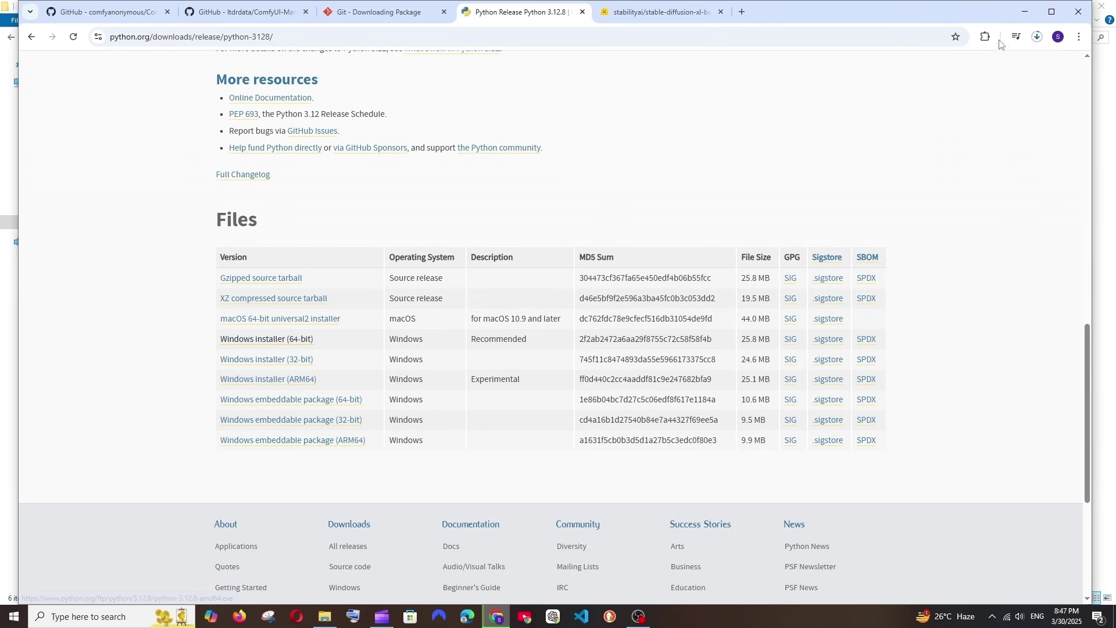
left_click(1036, 36)
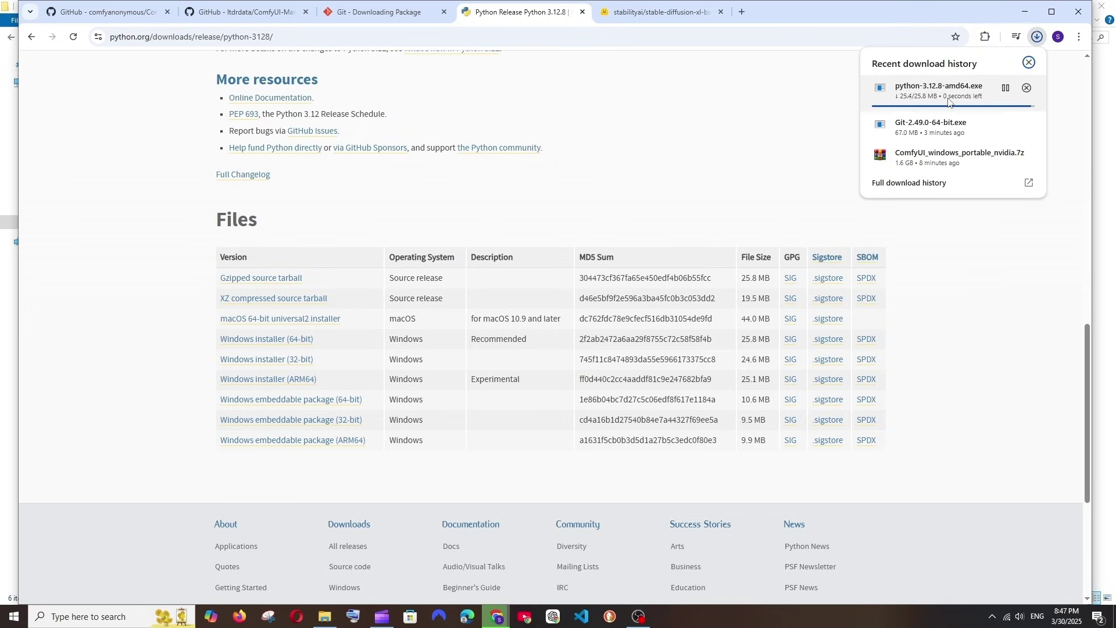
left_click(905, 108)
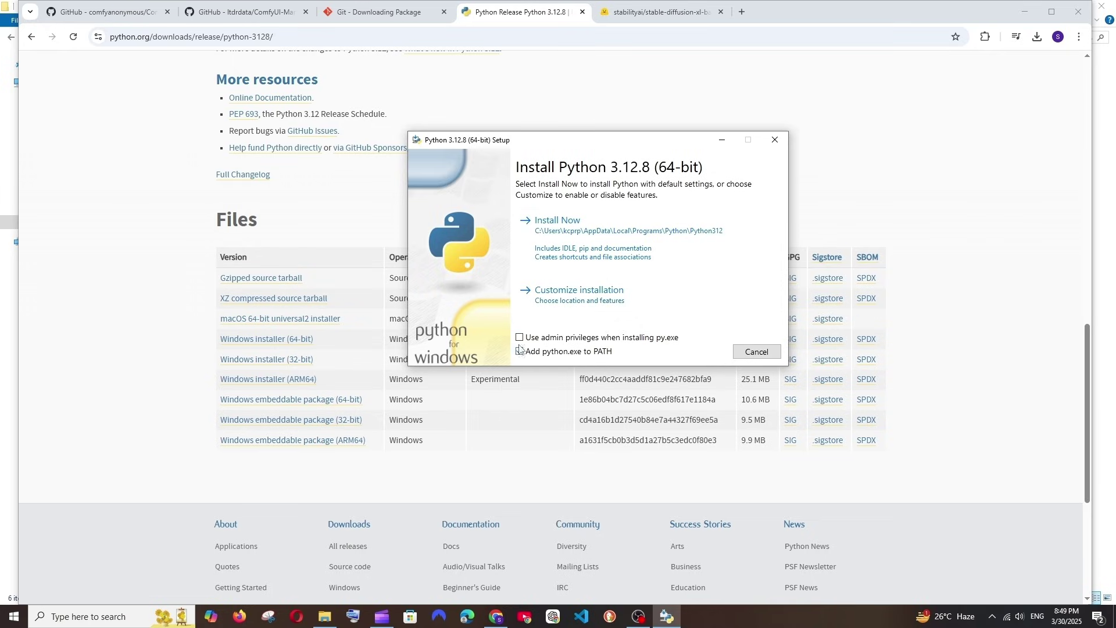
- Install Python 3.12.8 with admin privileges and python.exe on PATH, then close setup
left_click(519, 337)
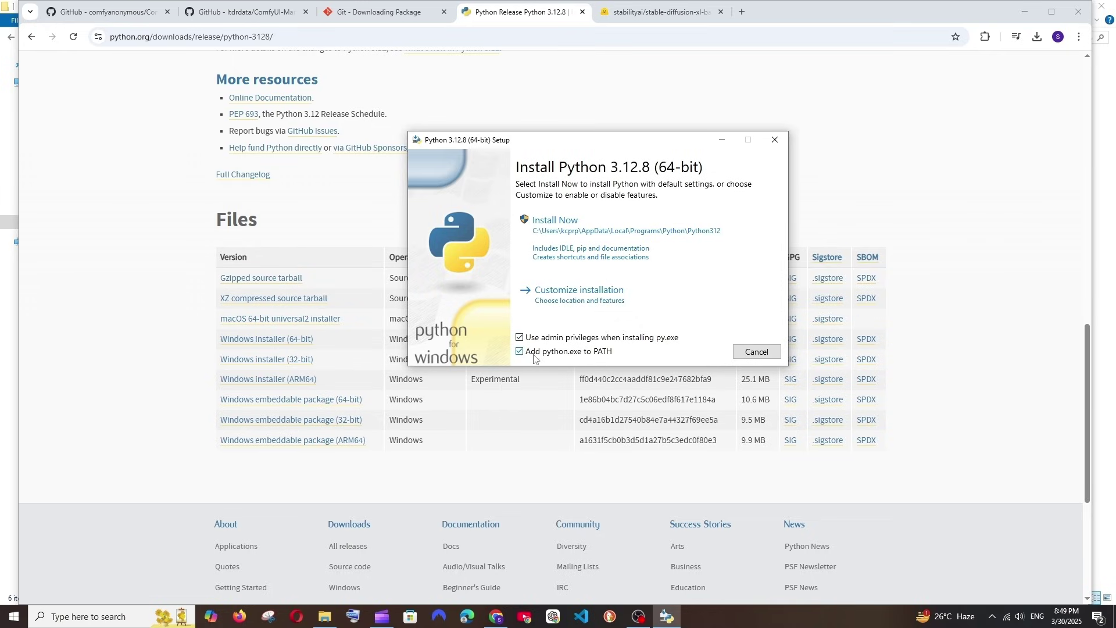
left_click(628, 241)
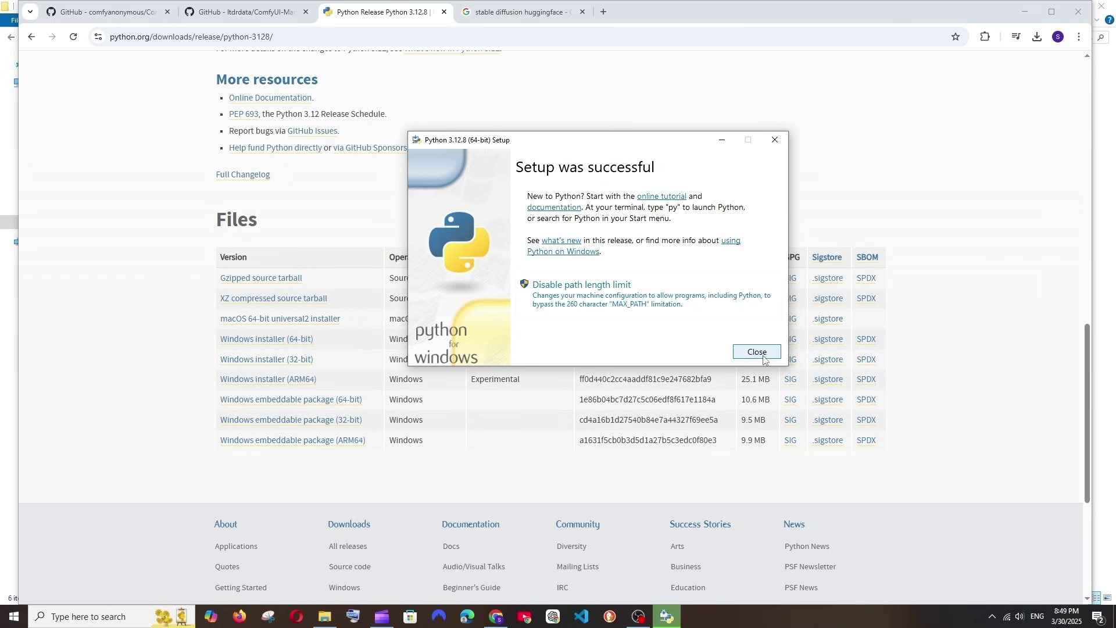
left_click(756, 352)
- Return to the ComfyUI-Manager README and locate the install-manager-for-portable-version link
left_click(443, 12)
left_click(243, 16)
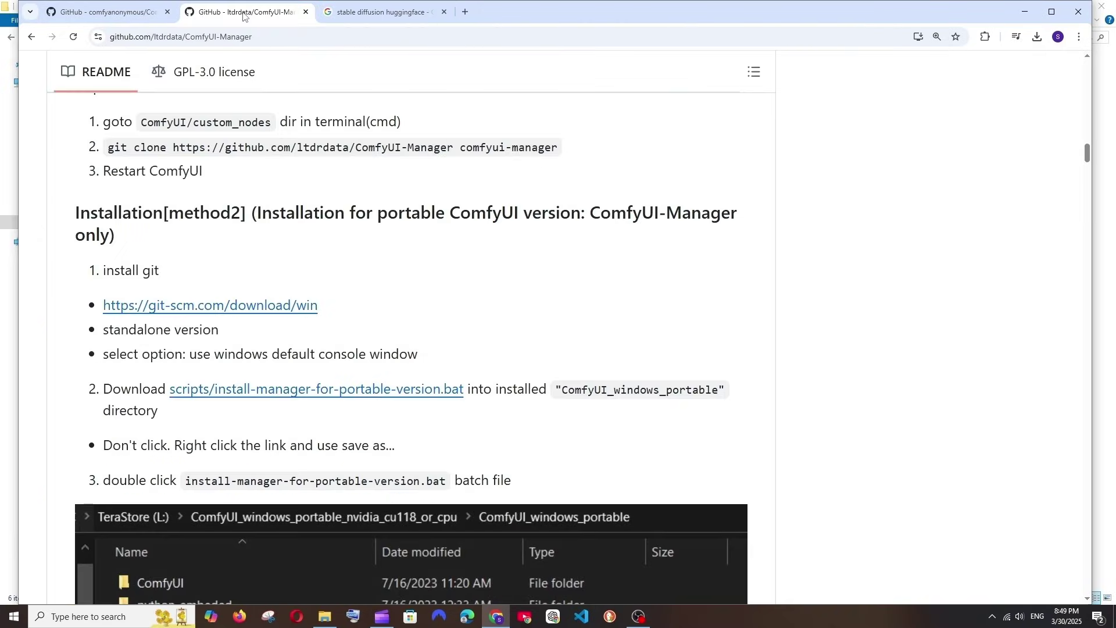
scroll(303, 157, "up", 3)
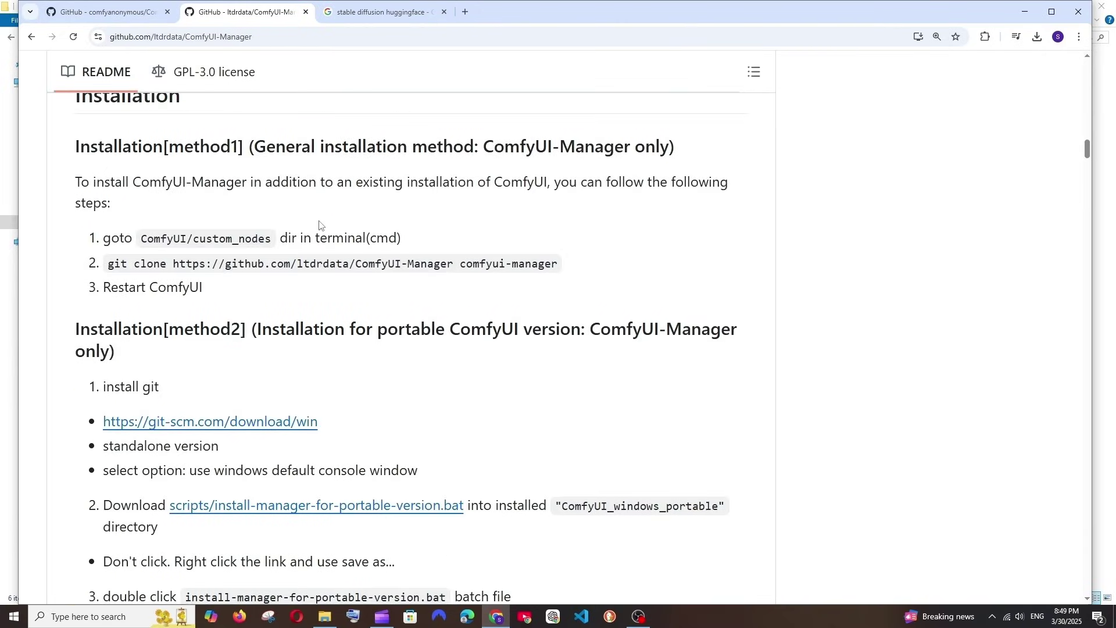
scroll(319, 225, "down", 2)
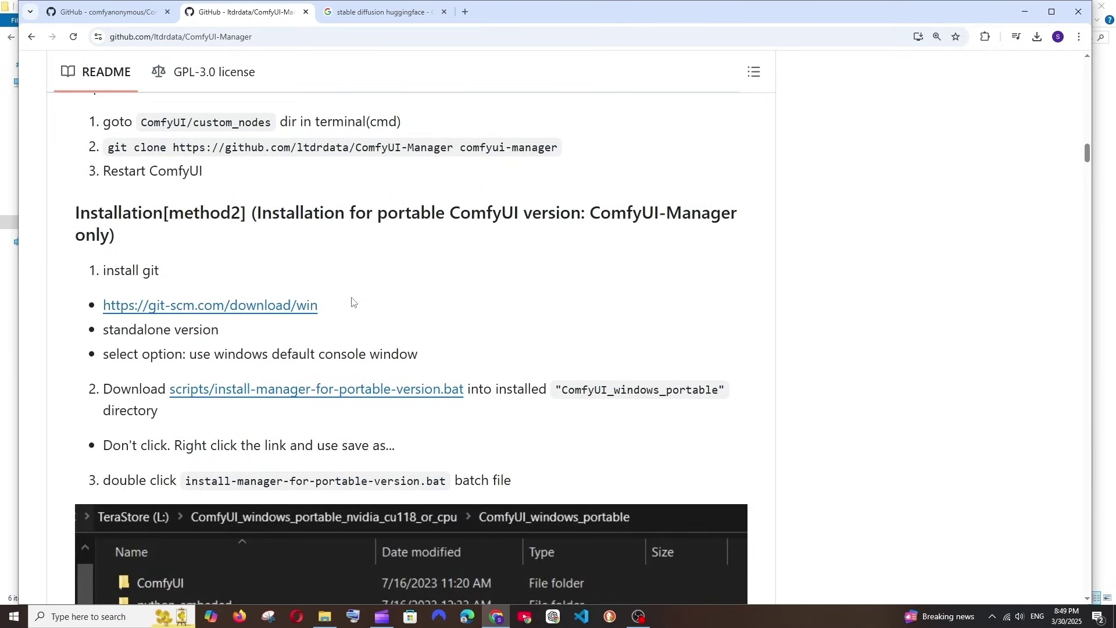
scroll(351, 304, "down", 1)
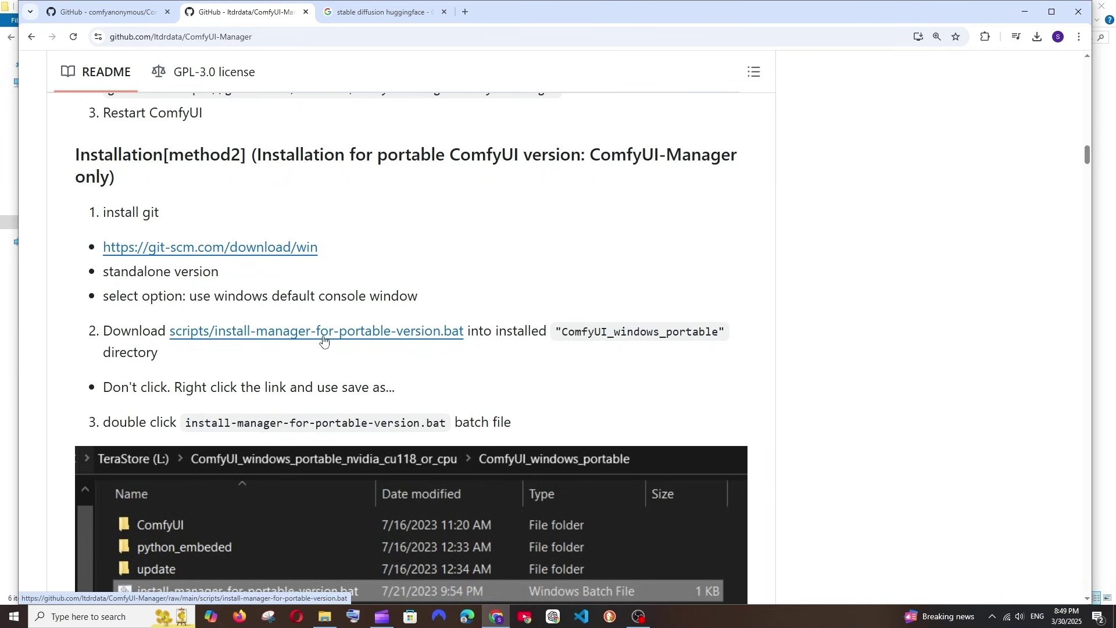
scroll(333, 336, "down", 1)
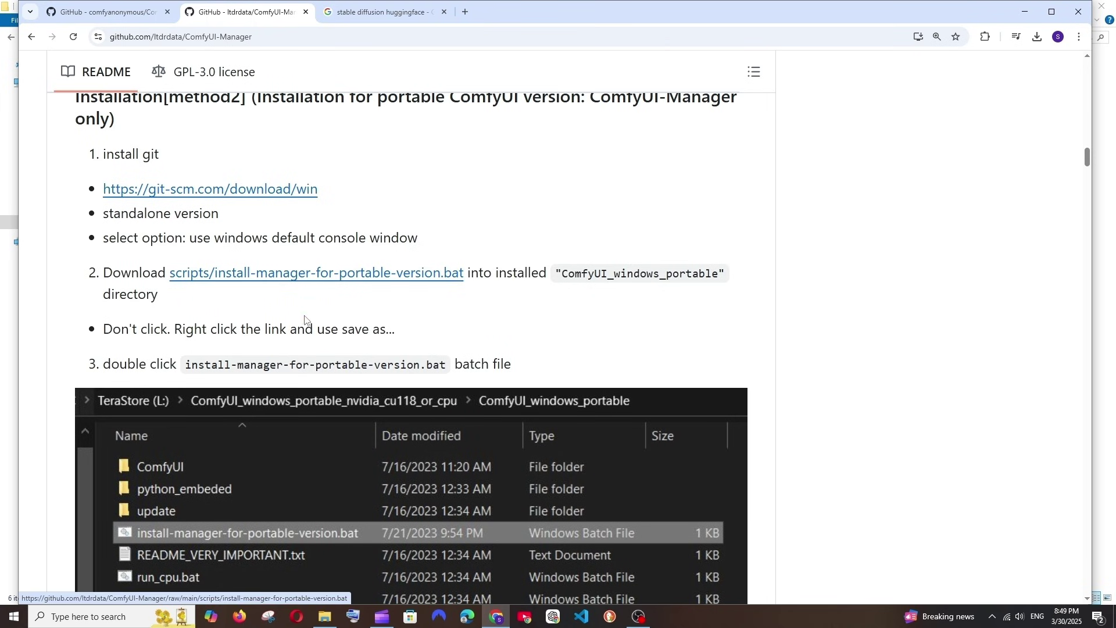
scroll(321, 324, "down", 3)
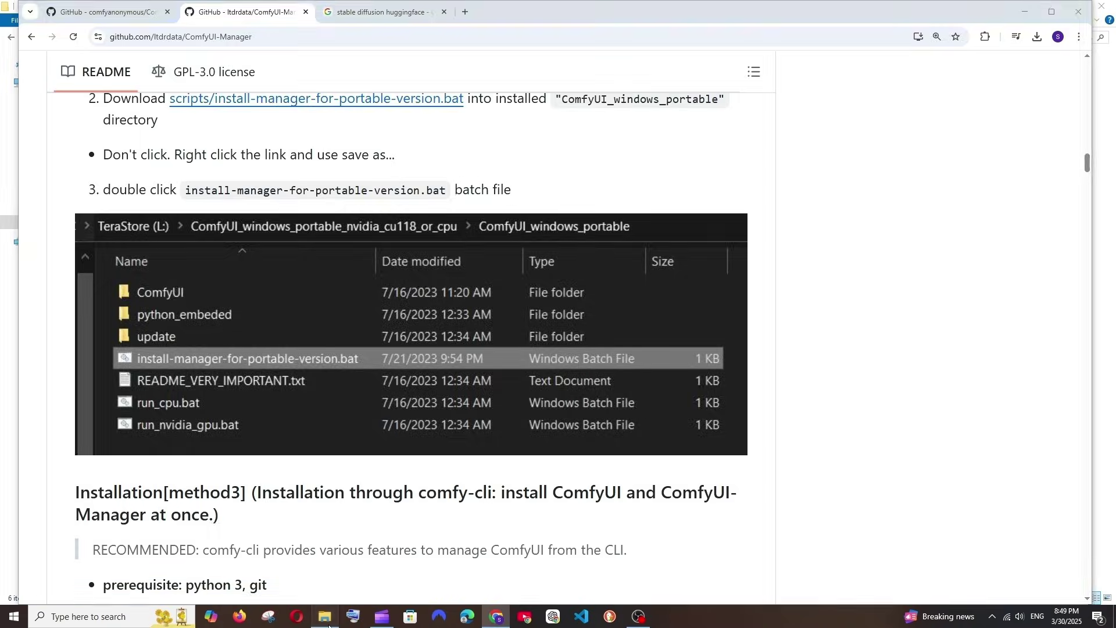
key("alt+Tab")
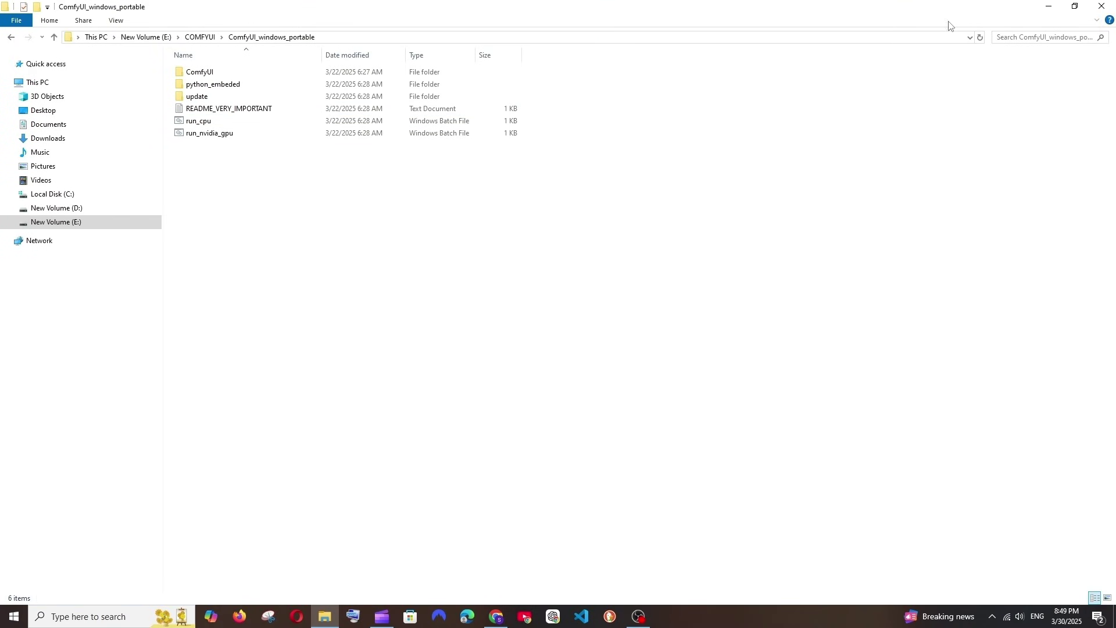
left_click(1049, 6)
scroll(362, 278, "up", 3)
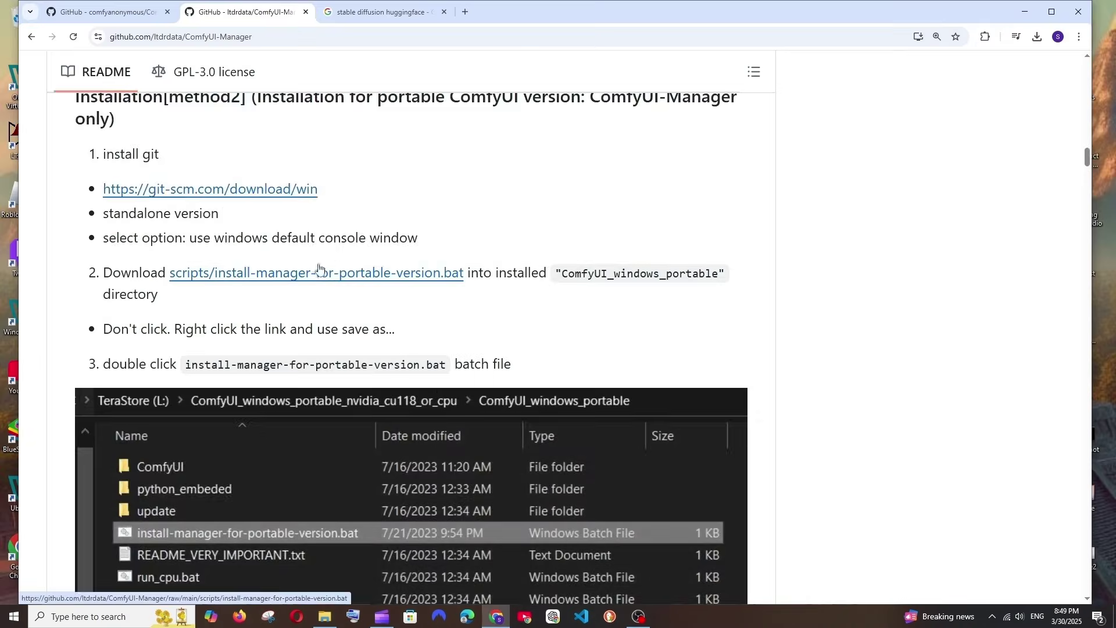
- Save install-manager-for-portable-version.bat into E:\COMFYUI\ComfyUI_windows_portable
right_click(252, 273)
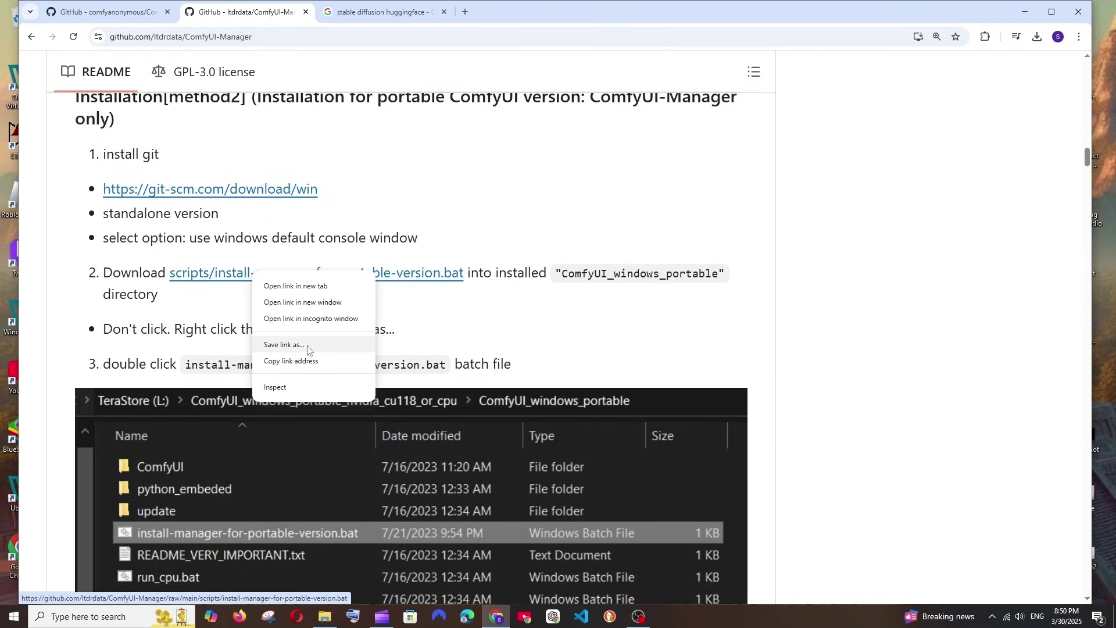
left_click(283, 345)
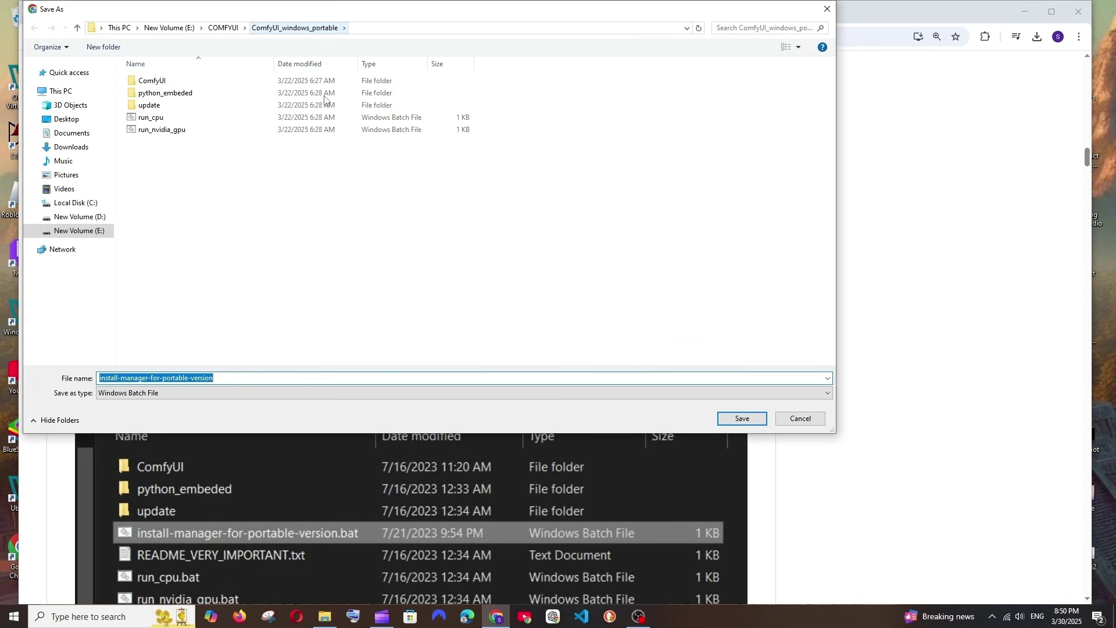
left_click(743, 418)
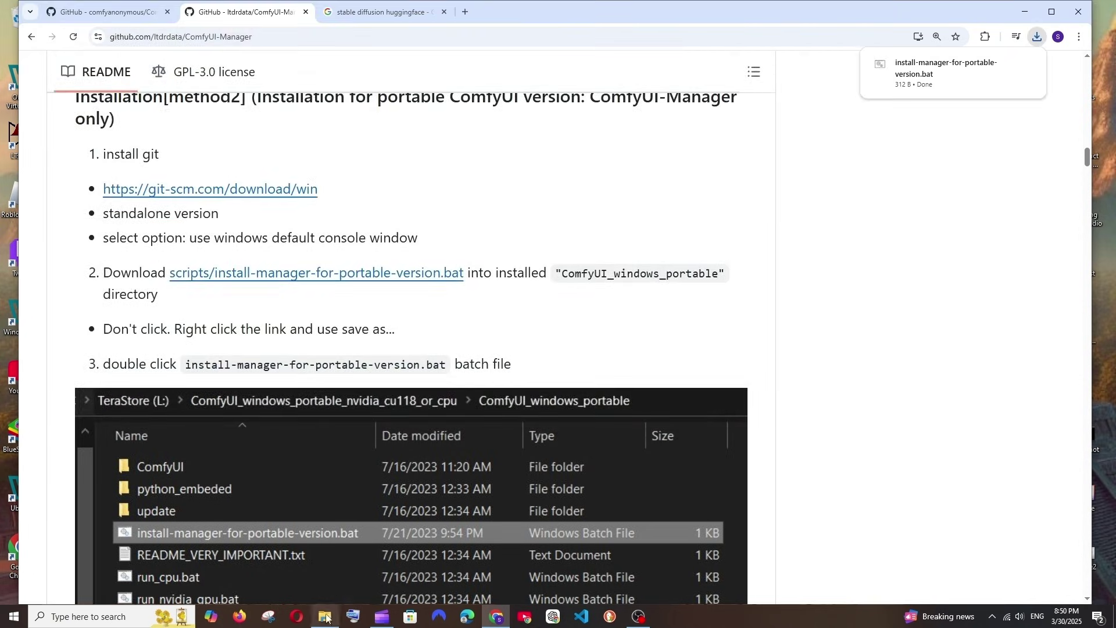
- Arrange the ComfyUI_windows_portable folder window beside the GitHub install instructions
left_click(324, 617)
double_click(337, 14)
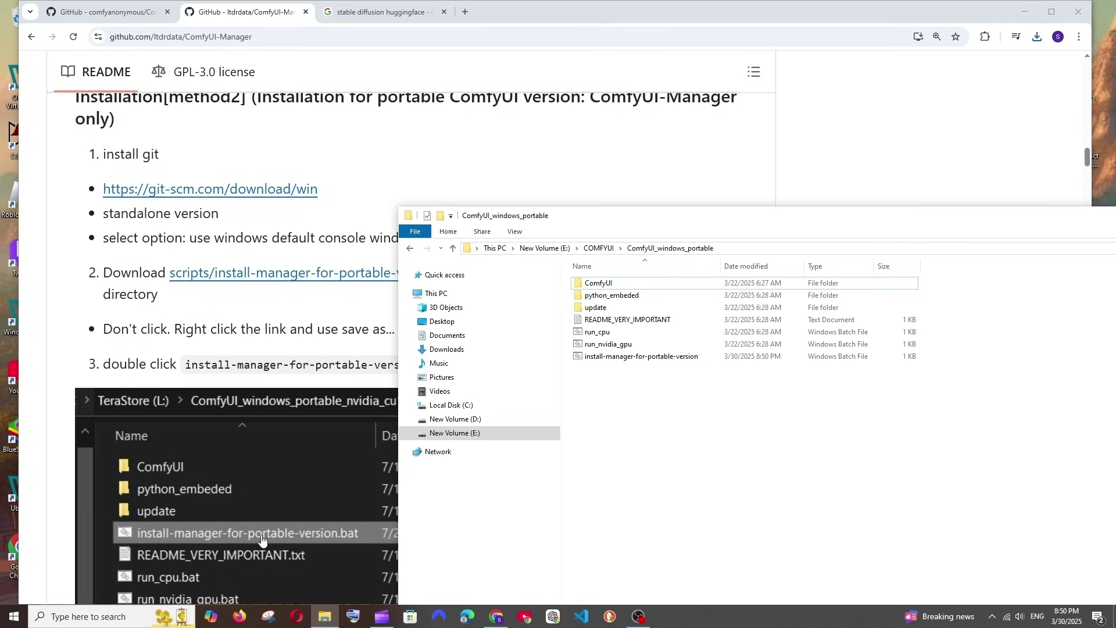
left_click(910, 184)
scroll(180, 187, "down", 3)
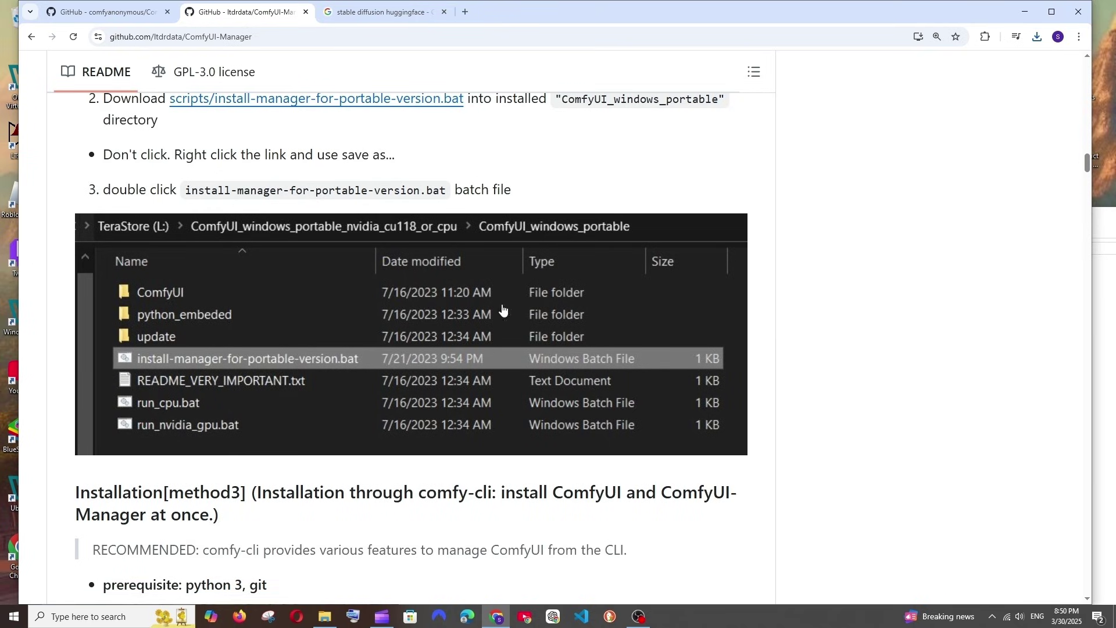
left_click(324, 617)
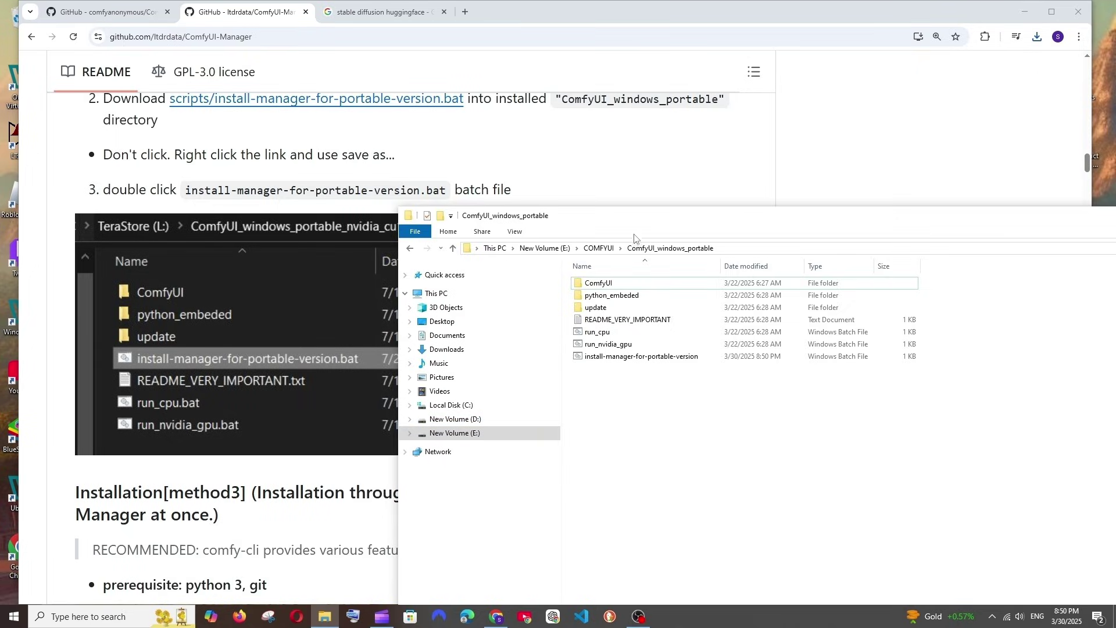
left_click_drag(633, 234, 412, 150)
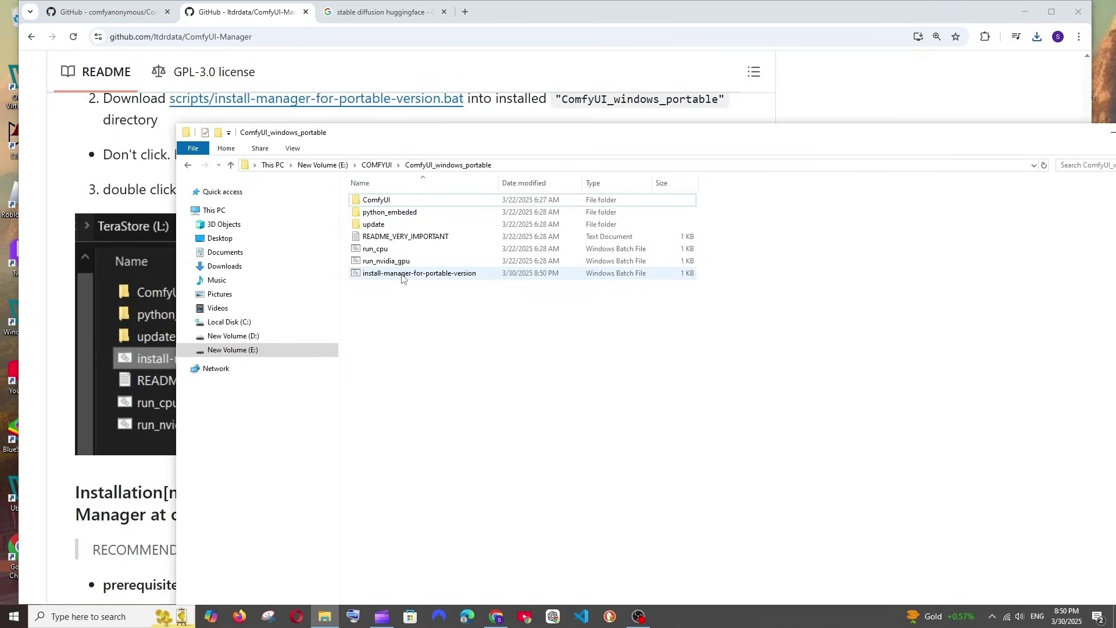
- Run install-manager-for-portable-version past the SmartScreen warning and let the install finish
double_click(401, 274)
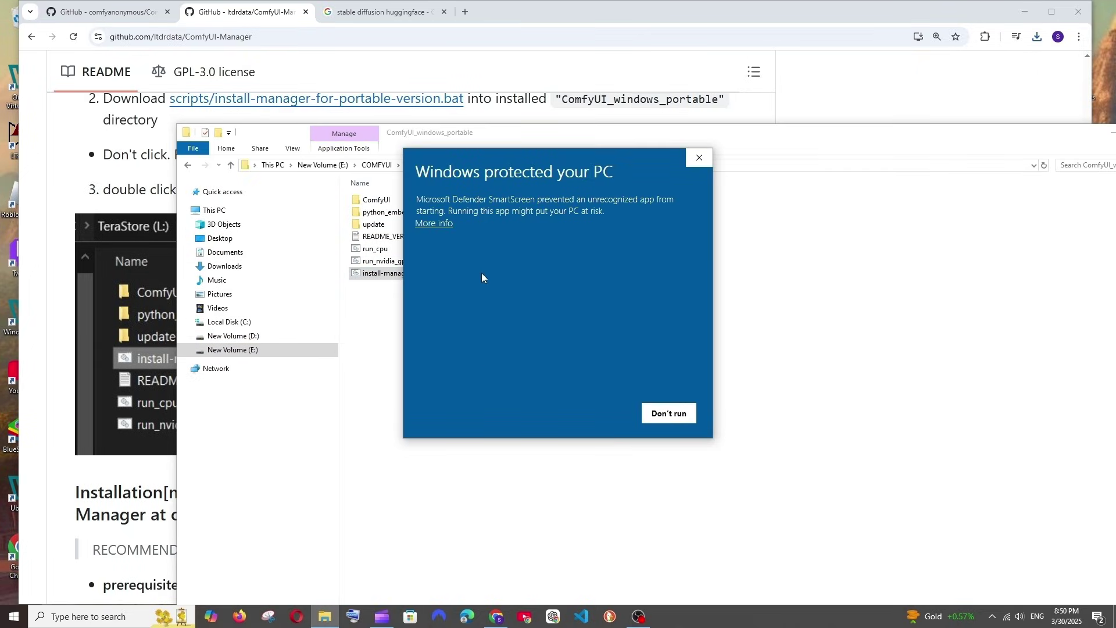
left_click(438, 226)
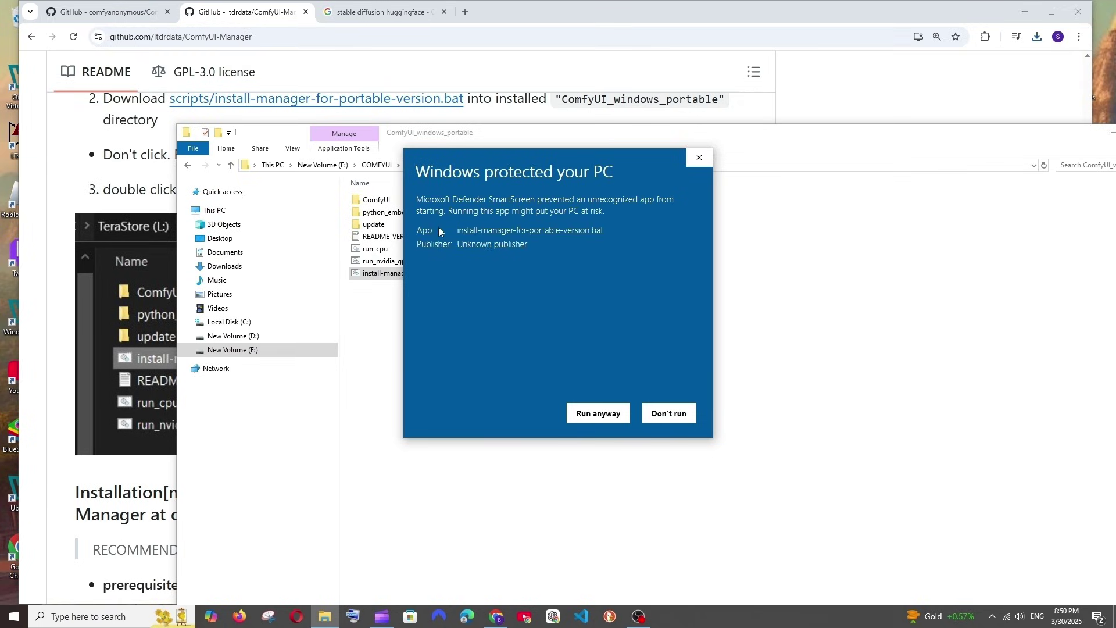
left_click(599, 414)
left_click_drag(391, 32, 621, 171)
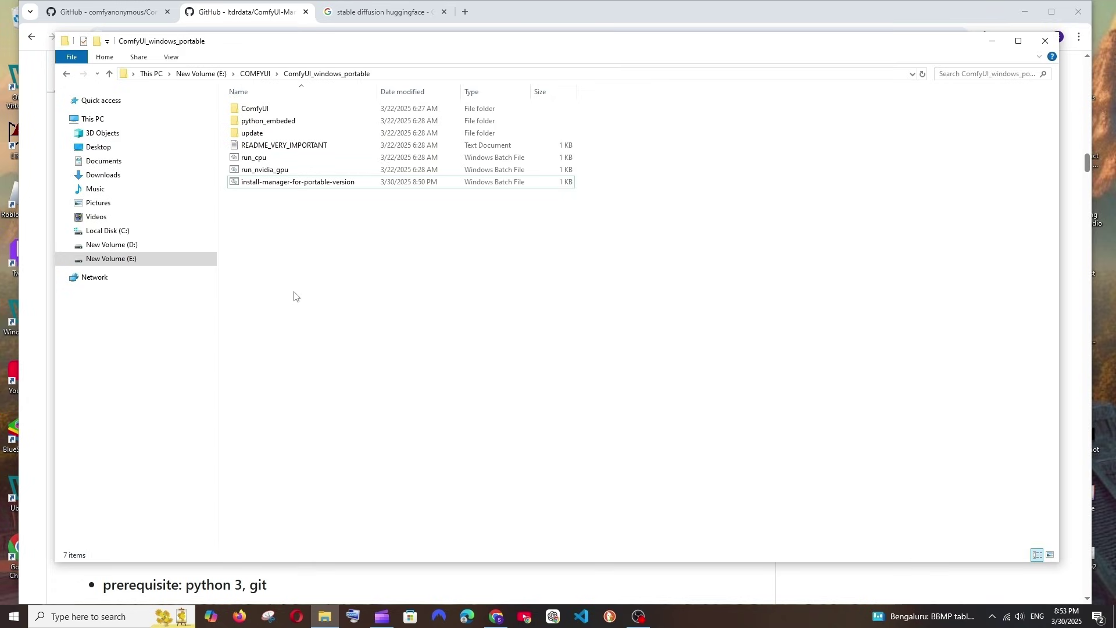
left_click(277, 182)
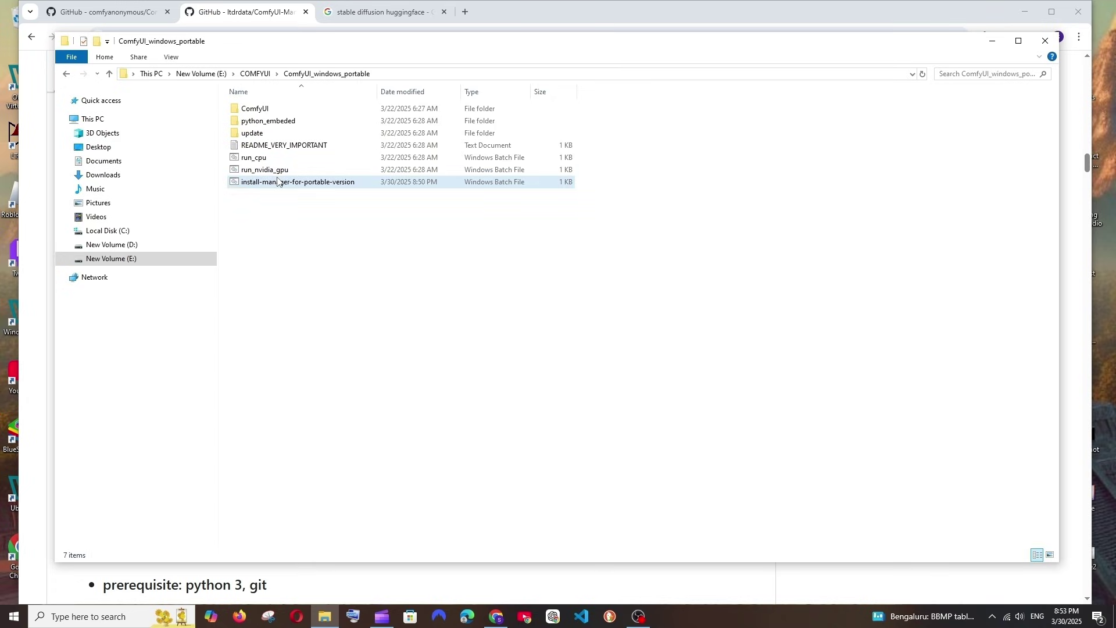
left_click(414, 293)
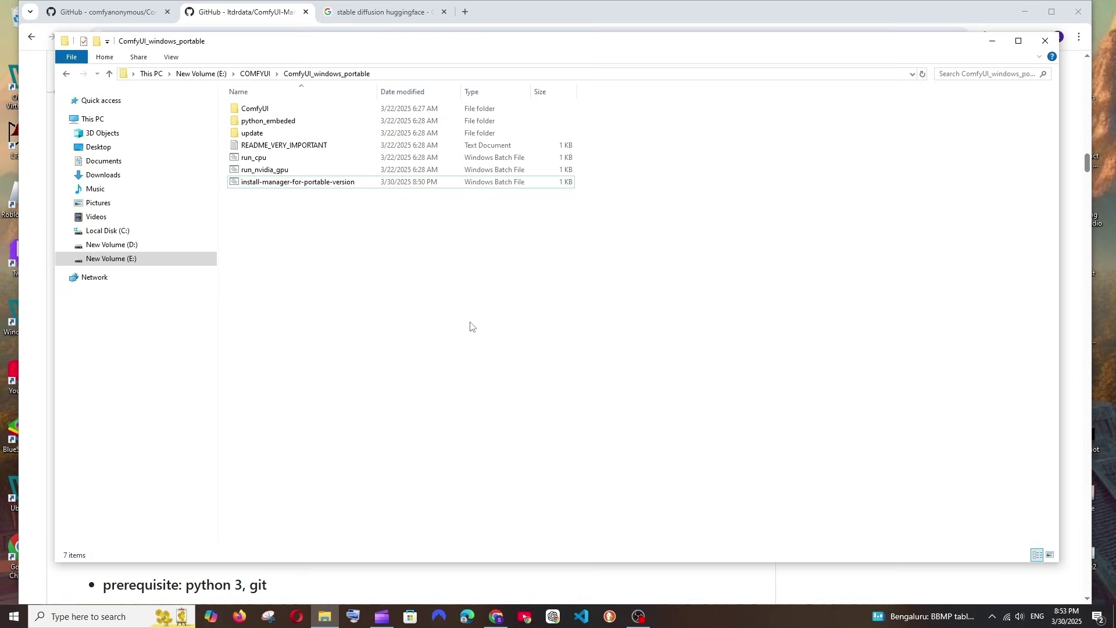
- Launch run_nvidia_gpu and confirm the log reports a GeForce GTX 1650 with 4096 MB VRAM
double_click(257, 173)
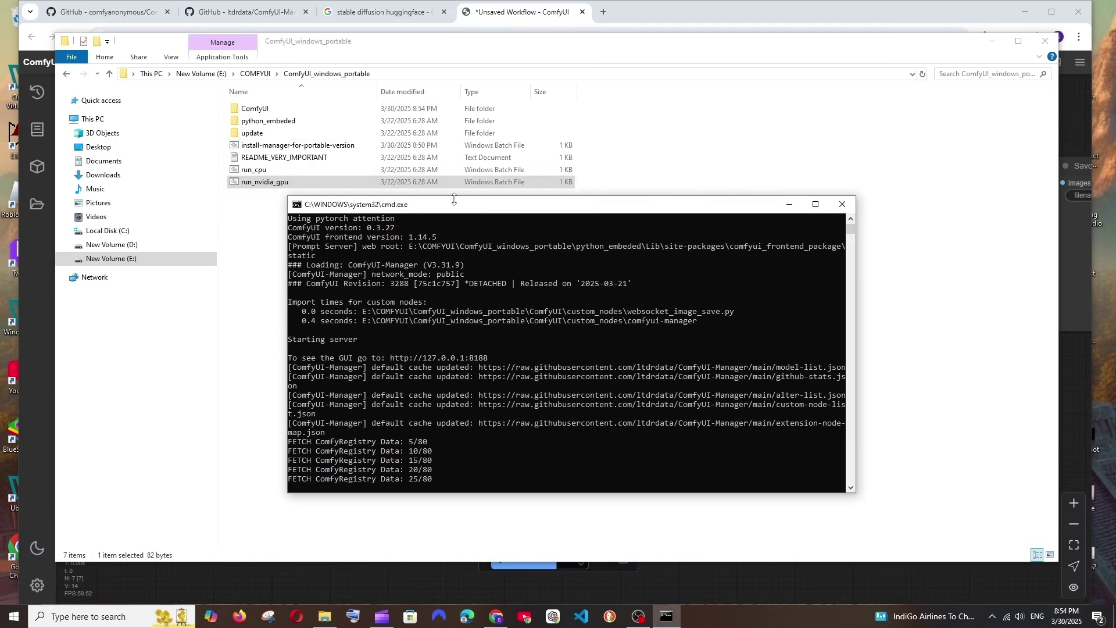
left_click_drag(454, 199, 453, 127)
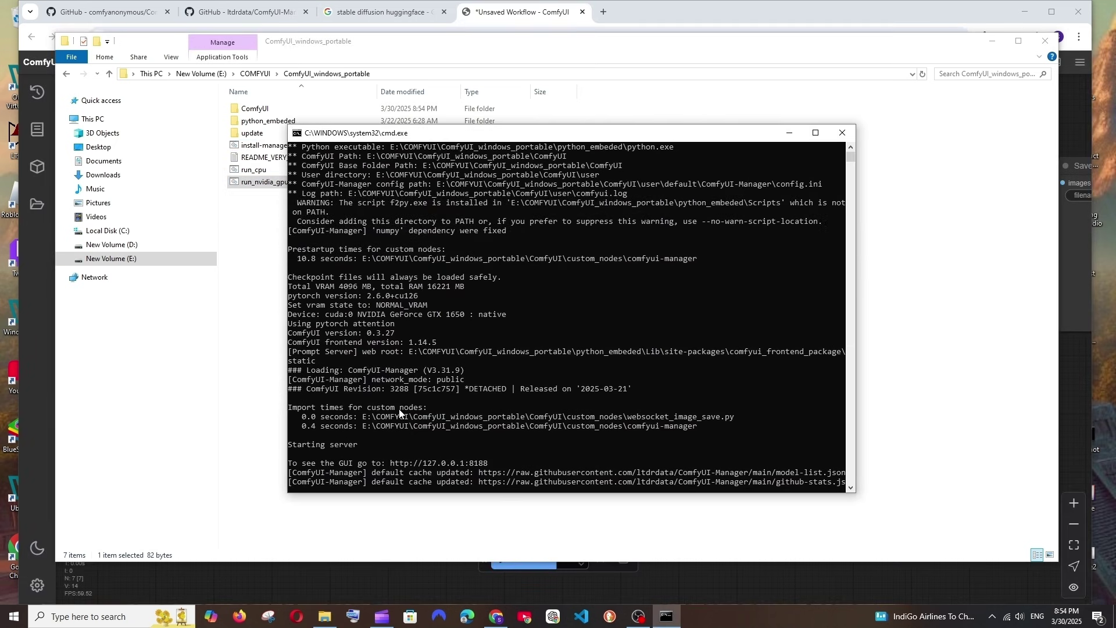
scroll(432, 269, "up", 3)
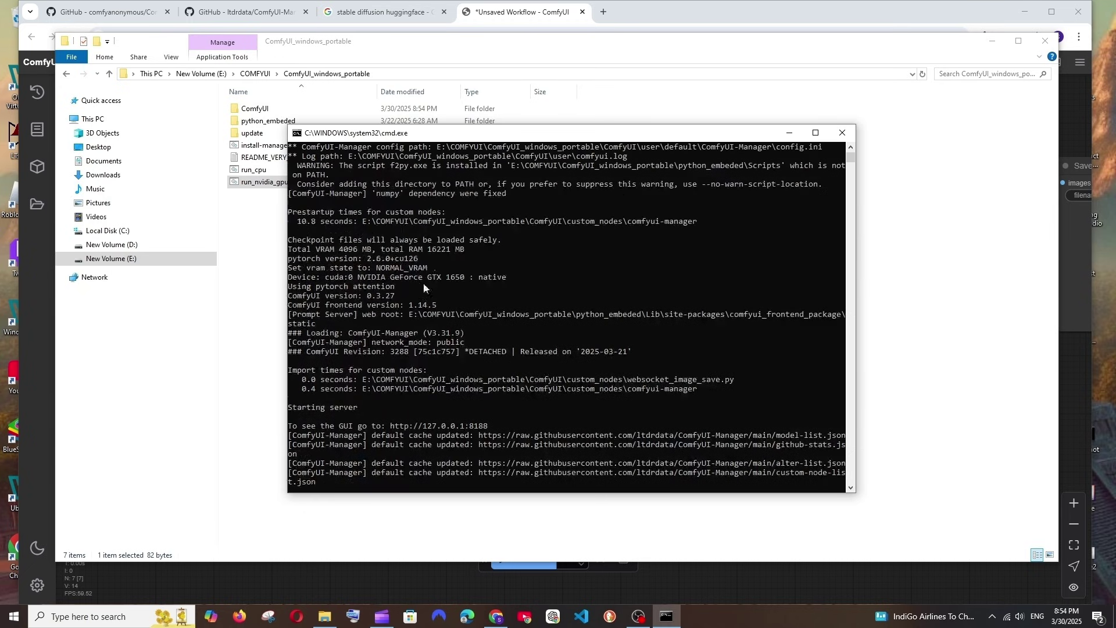
left_click_drag(333, 251, 407, 272)
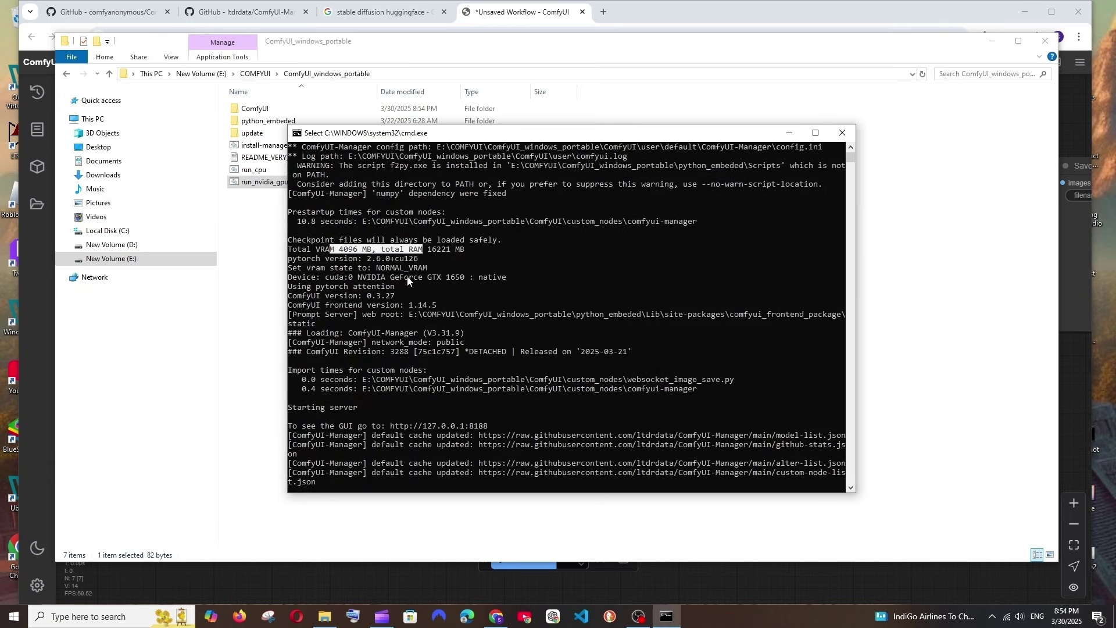
left_click_drag(323, 278, 517, 277)
- Switch to ComfyUI's default workflow in Chrome and pan the node graph to recentre it
left_click(555, 297)
key("alt+Tab")
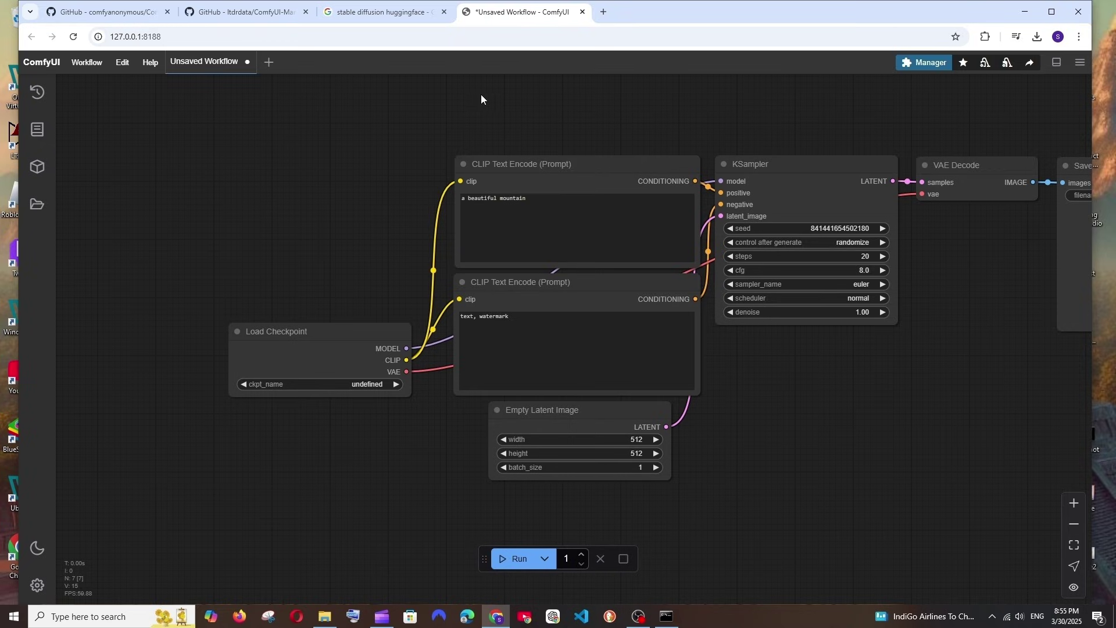
left_click_drag(483, 99, 392, 98)
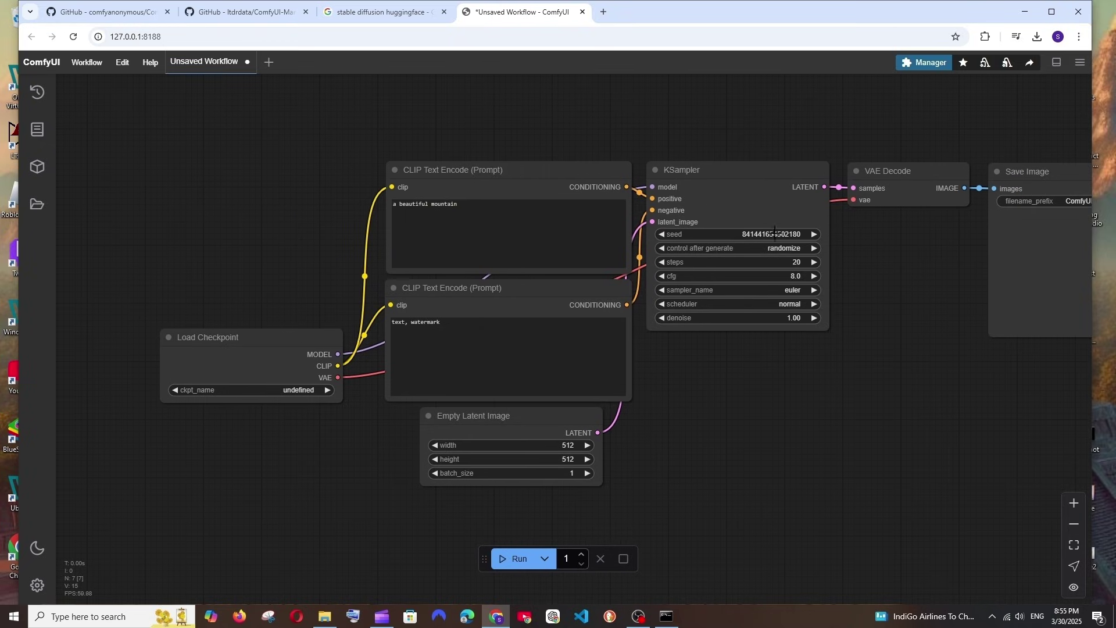
left_click_drag(901, 288, 861, 284)
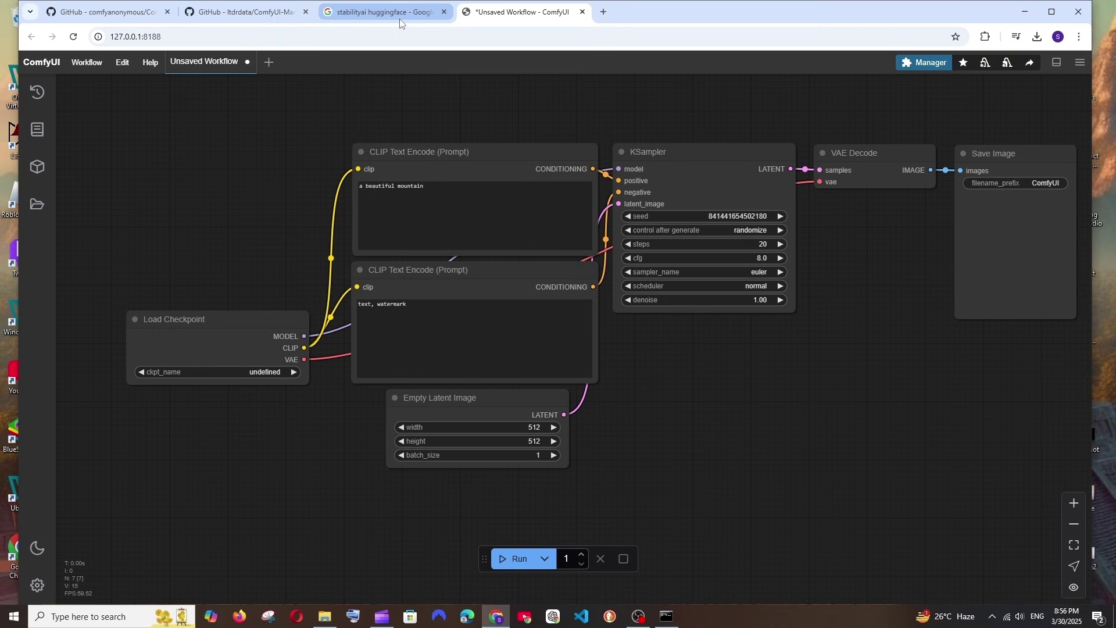
- Open Stability AI's Hugging Face page from the search results at 100% zoom
mouse_move(400, 23)
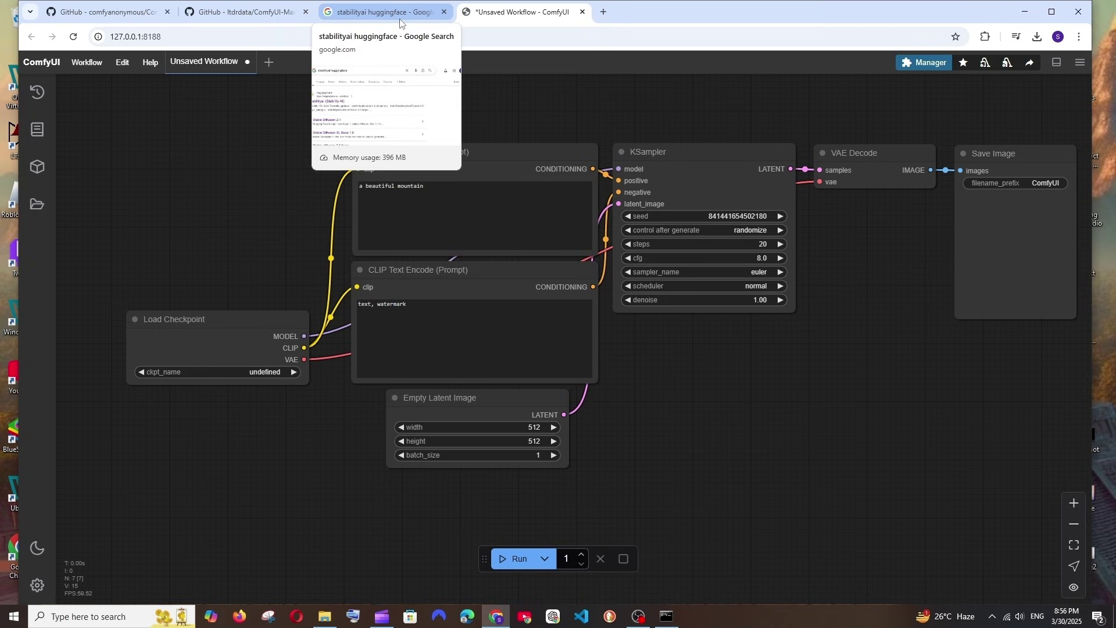
left_click(400, 16)
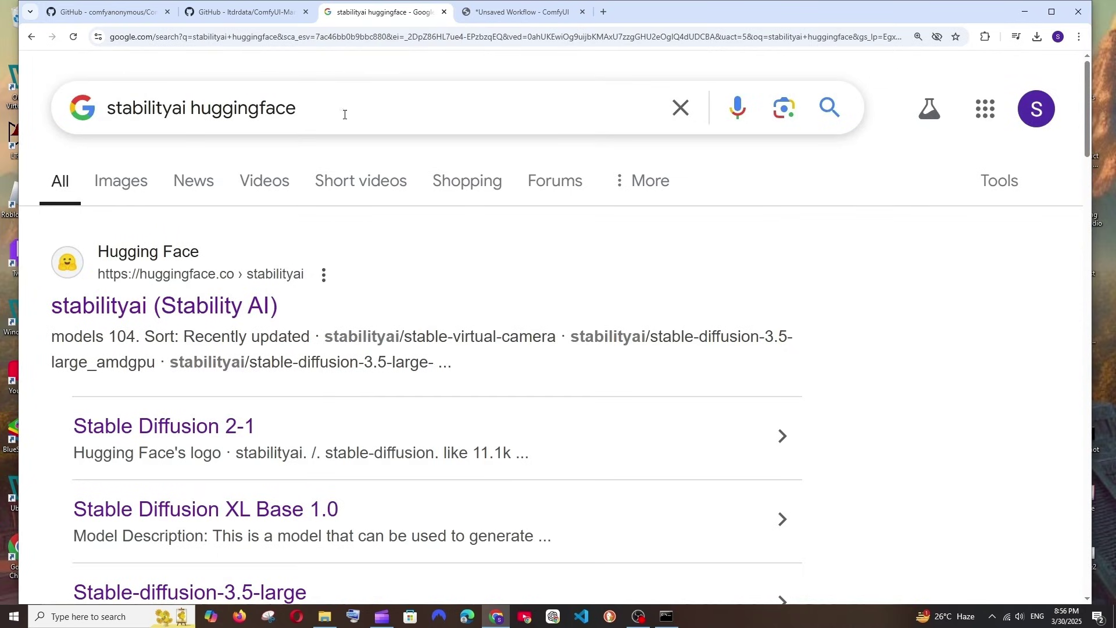
left_click(145, 307)
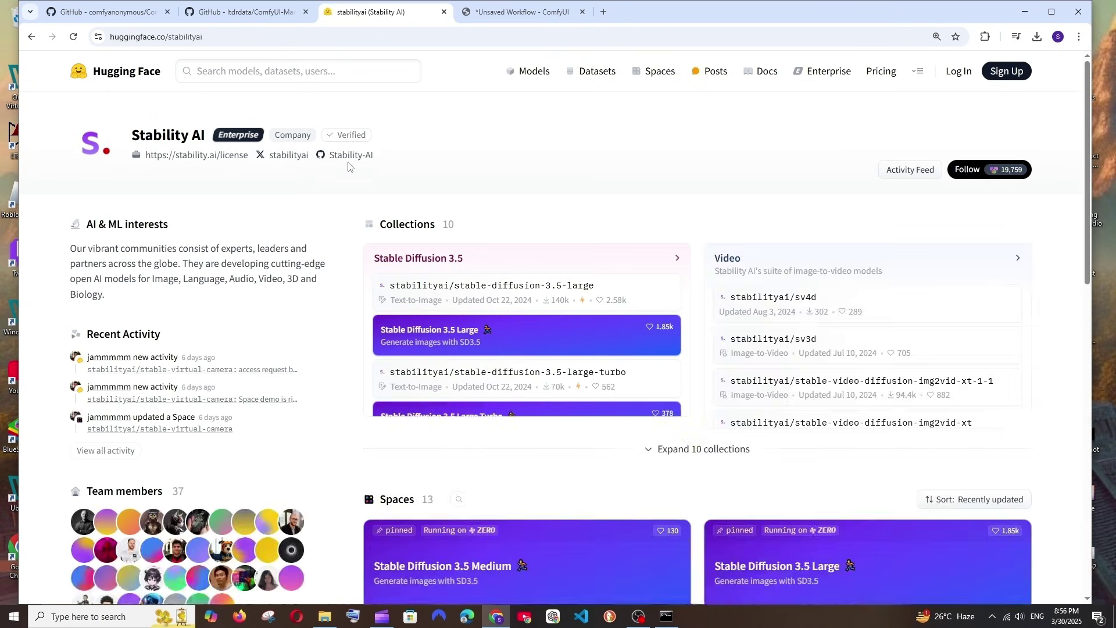
key("ctrl+minus")
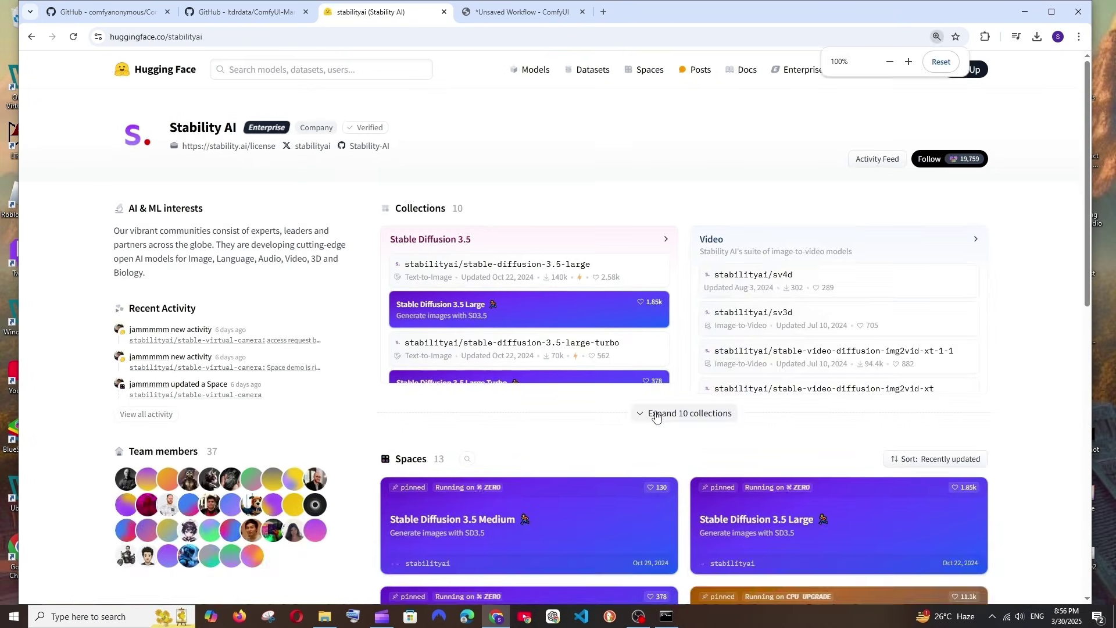
- Expand all 10 Stability AI collections and browse them for stable-diffusion-xl-base-1.0
left_click(656, 414)
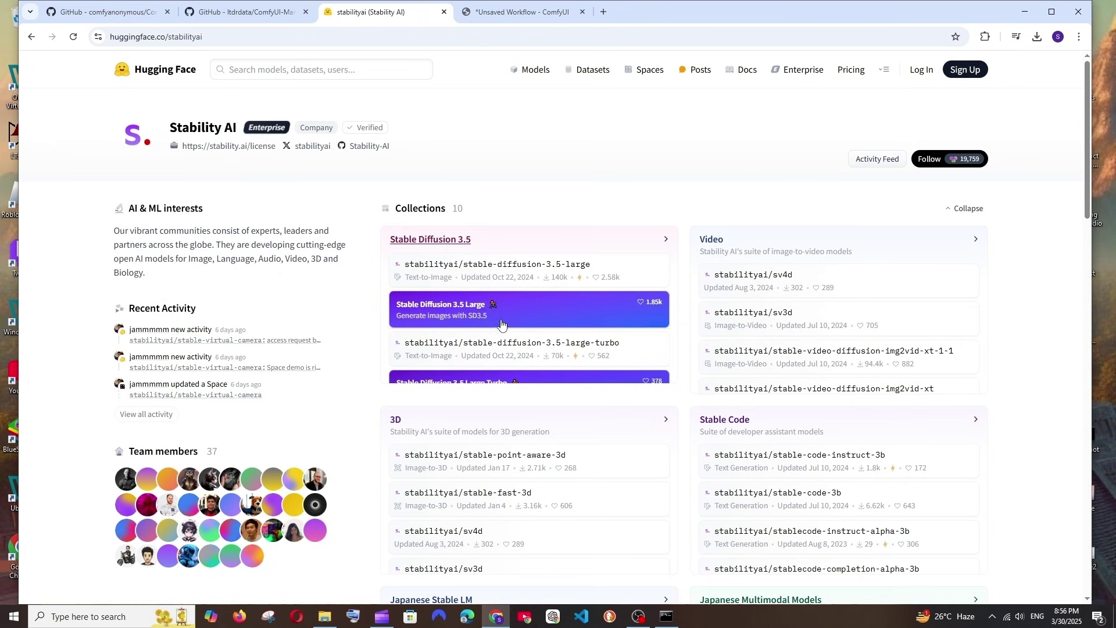
scroll(618, 331, "down", 2)
scroll(662, 296, "down", 4)
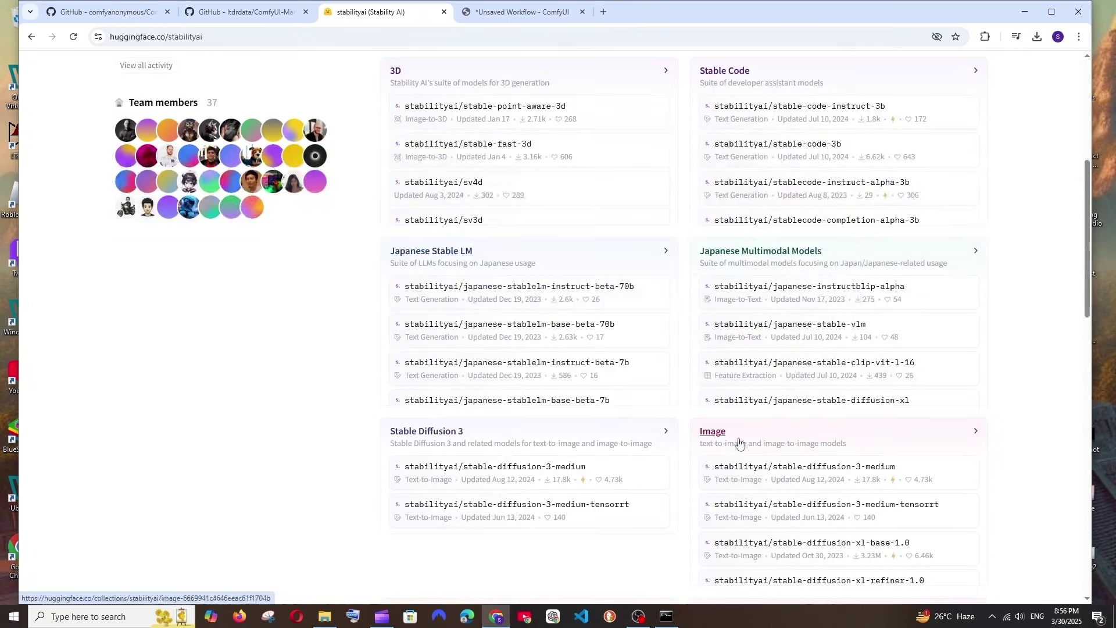
scroll(578, 369, "up", 5)
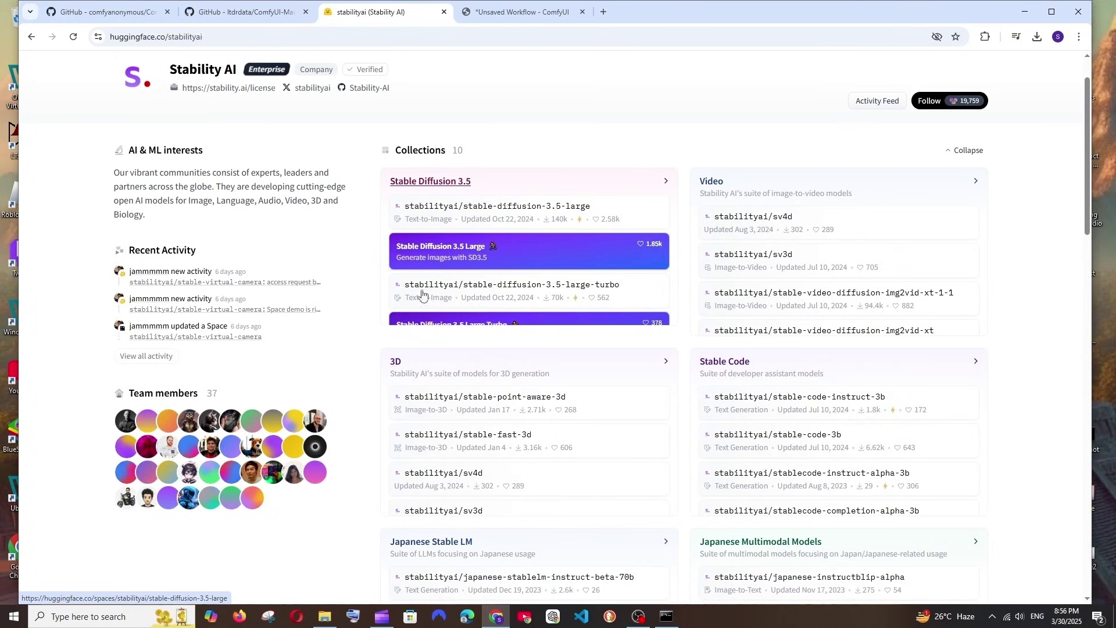
scroll(504, 217, "down", 8)
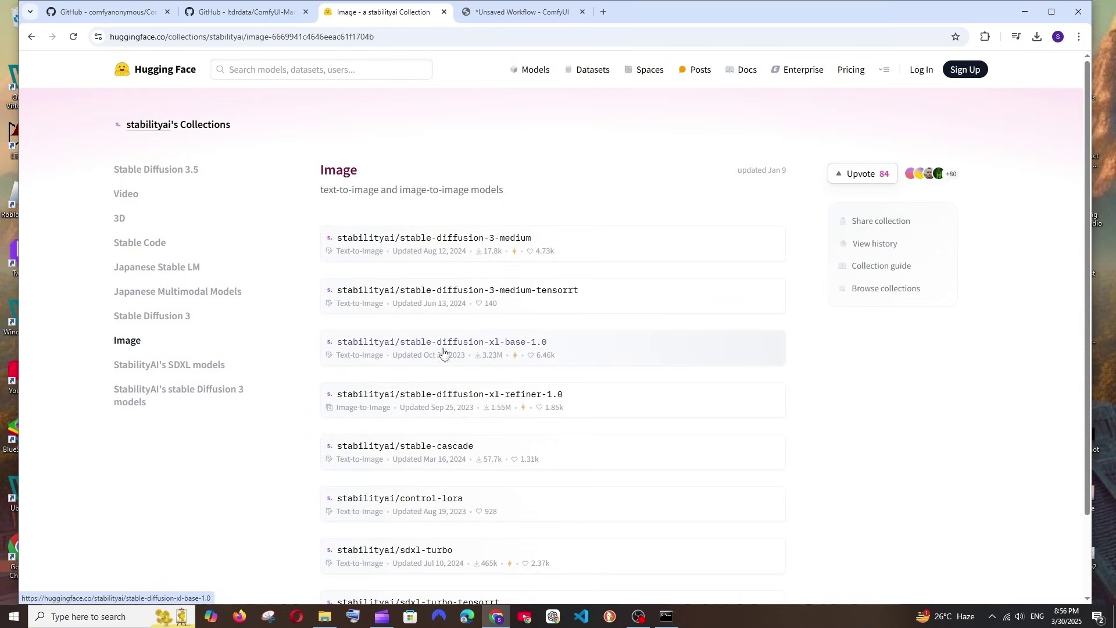
scroll(533, 337, "up", 1)
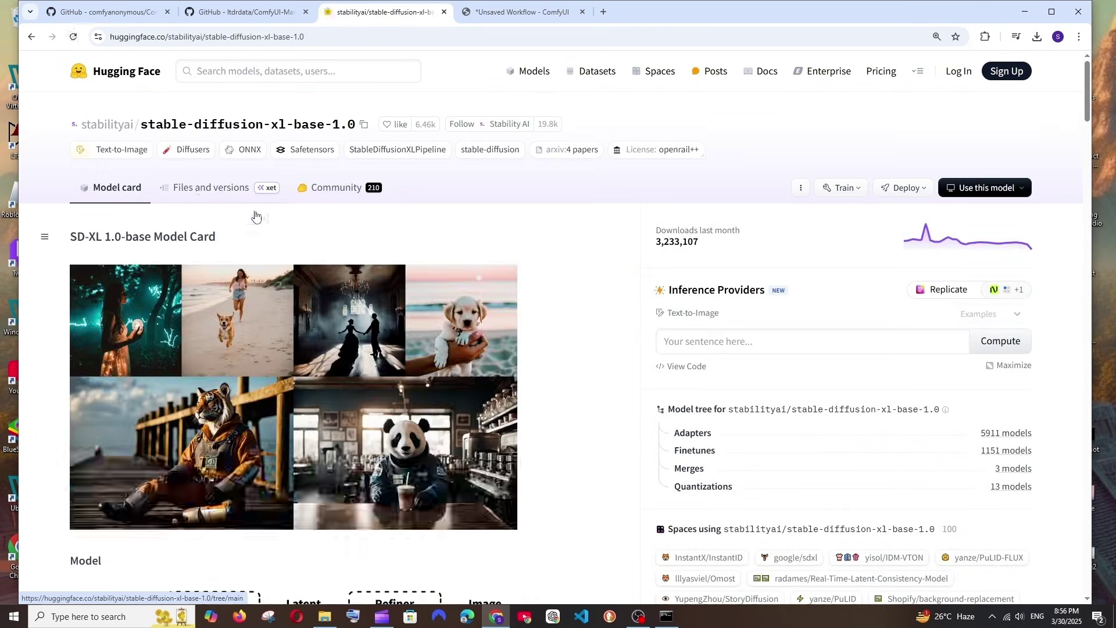
scroll(161, 303, "down", 10)
scroll(342, 372, "down", 15)
scroll(346, 341, "up", 5)
scroll(346, 341, "up", 20)
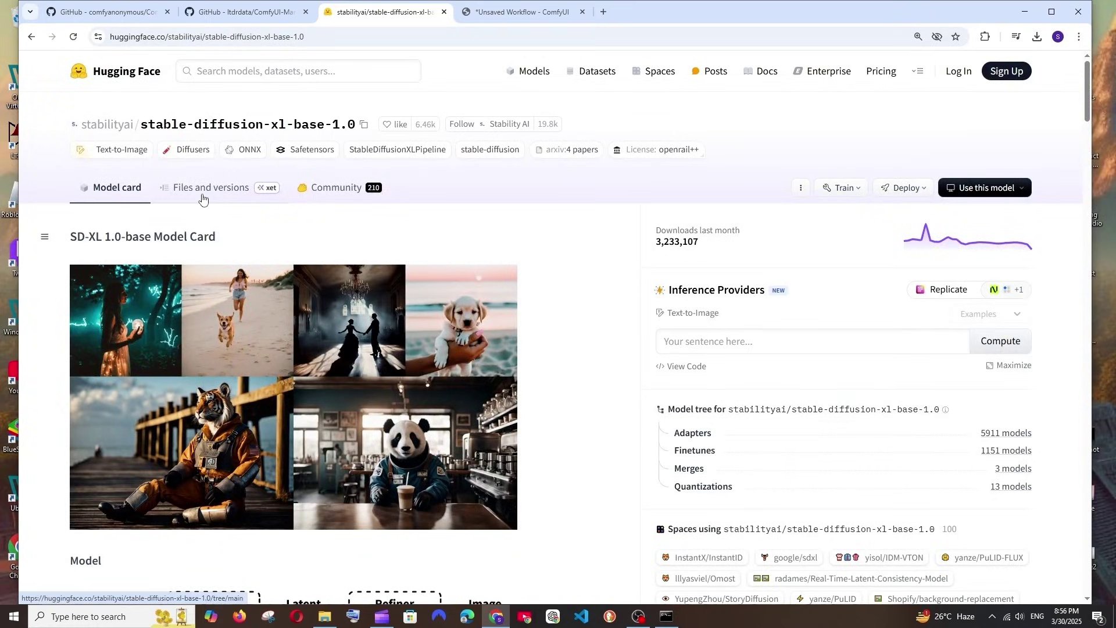
- Download sd_xl_base_1.0_0.9vae.safetensors from Files and versions and check its download progress
left_click(202, 199)
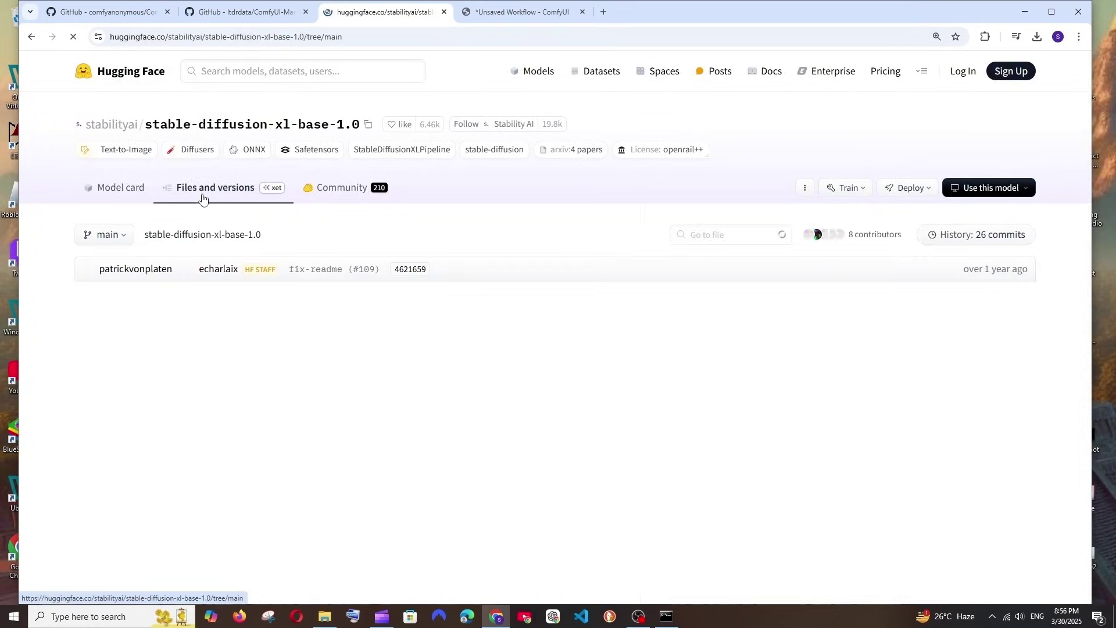
scroll(324, 299, "down", 5)
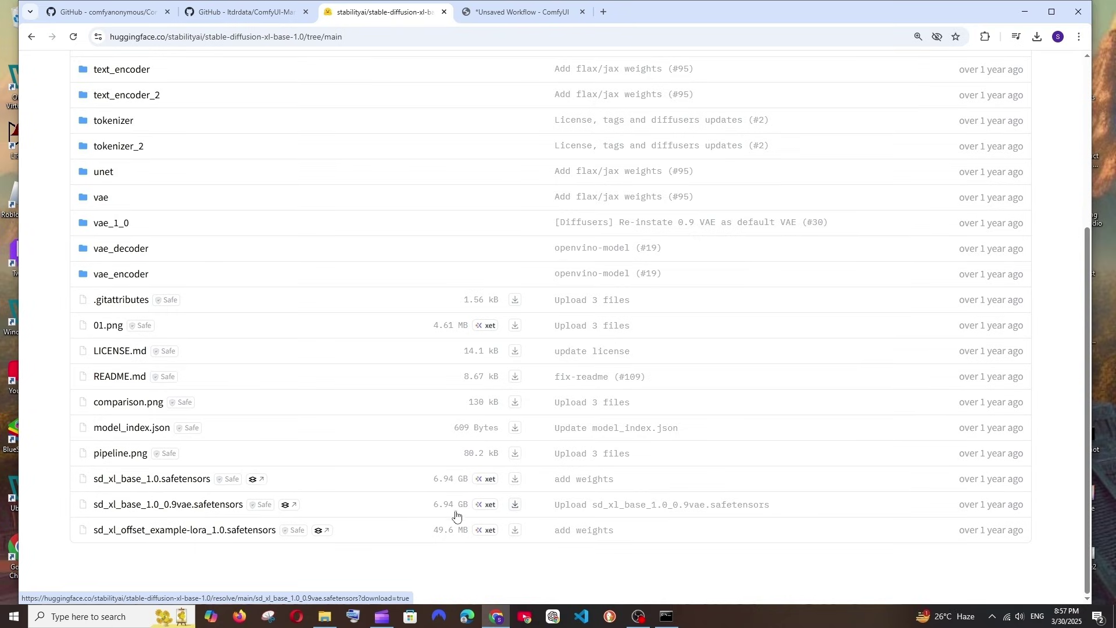
left_click(513, 510)
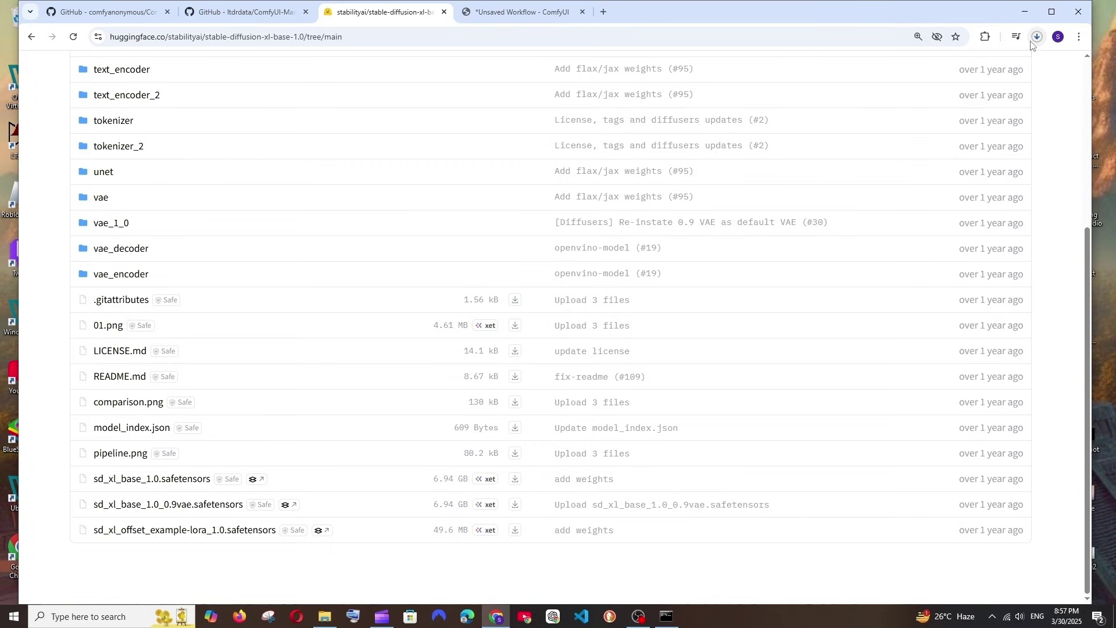
left_click(1036, 37)
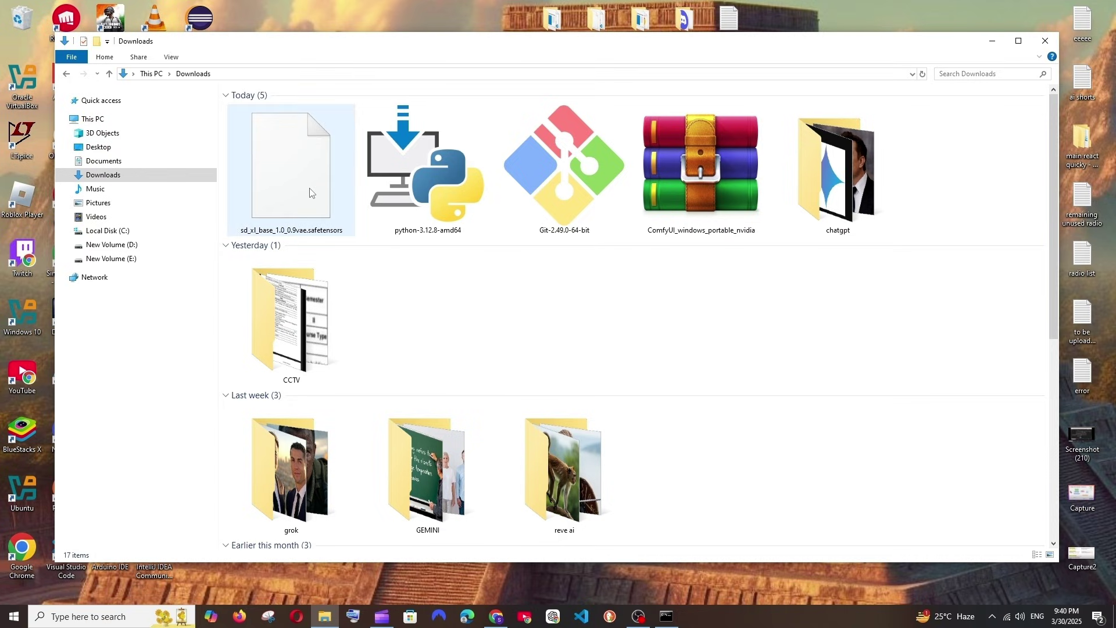
- Cut the checkpoint file and browse to E:\COMFYUI\ComfyUI_windows_portable\ComfyUI\models\checkpoints
right_click(305, 191)
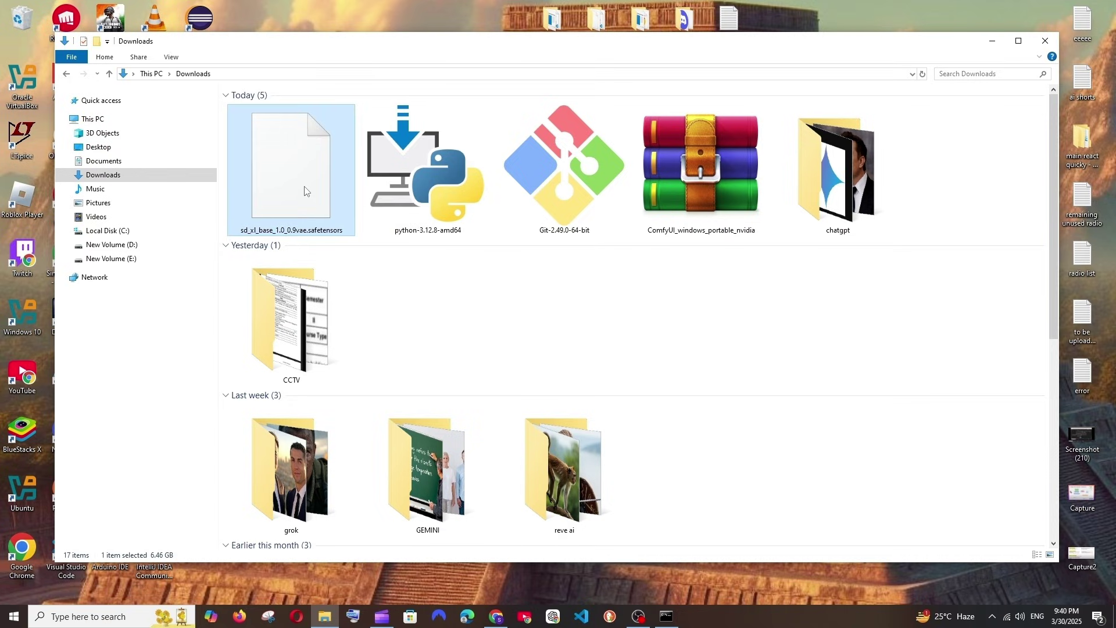
left_click(262, 231)
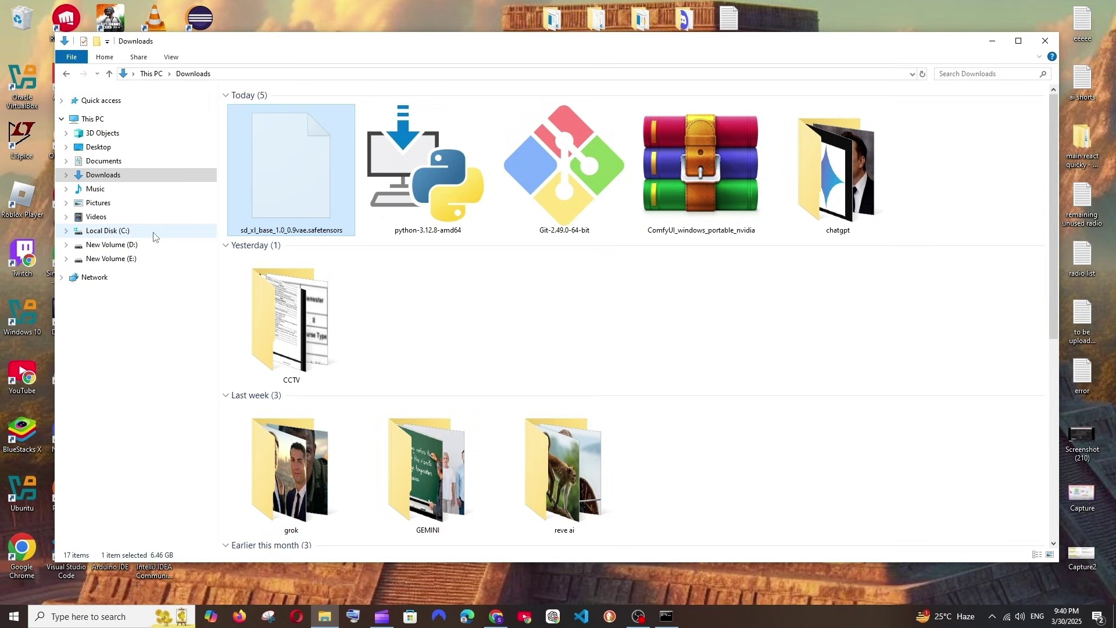
left_click(143, 261)
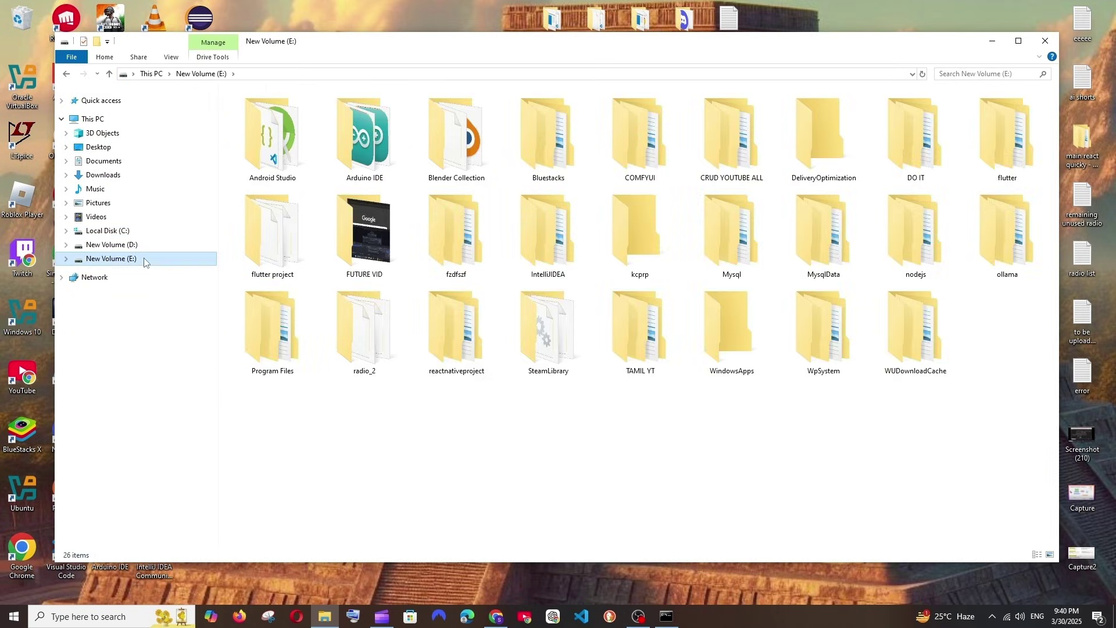
double_click(640, 139)
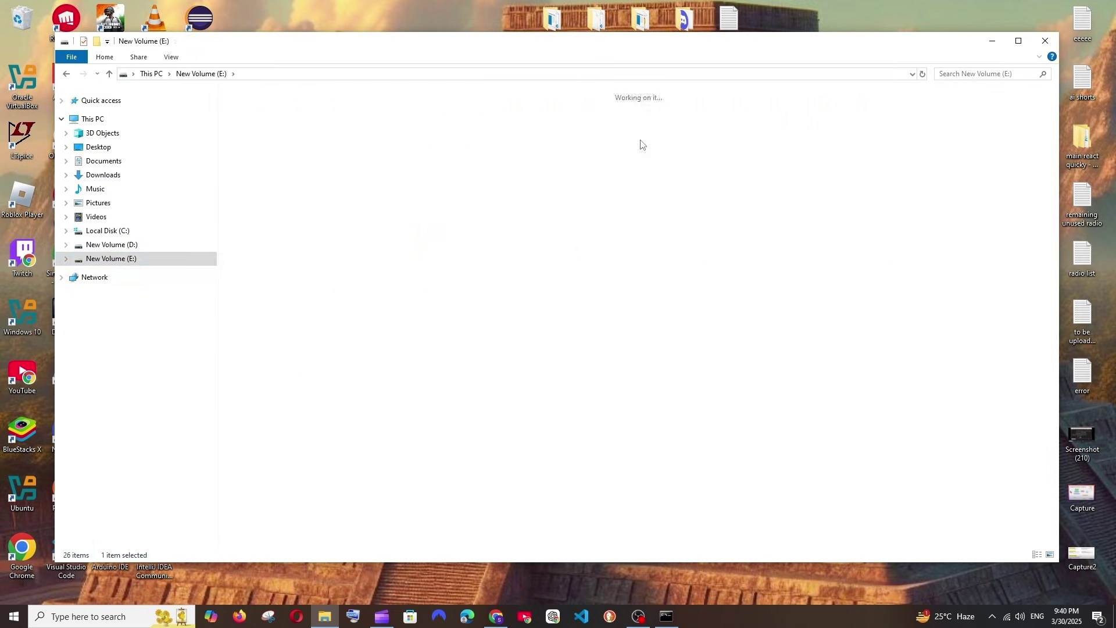
double_click(314, 166)
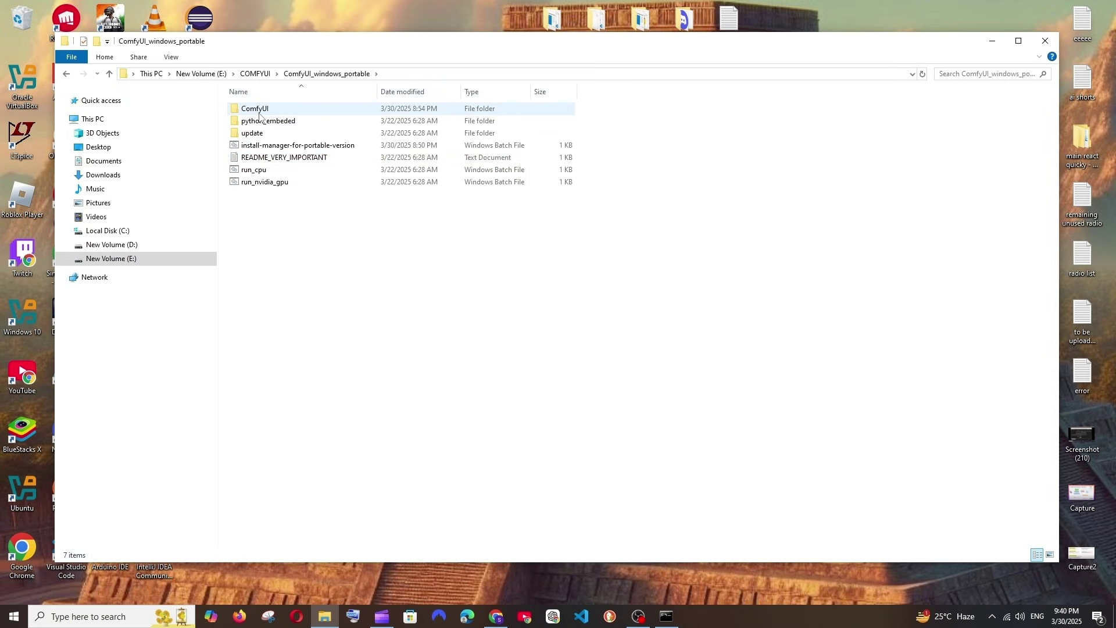
double_click(259, 112)
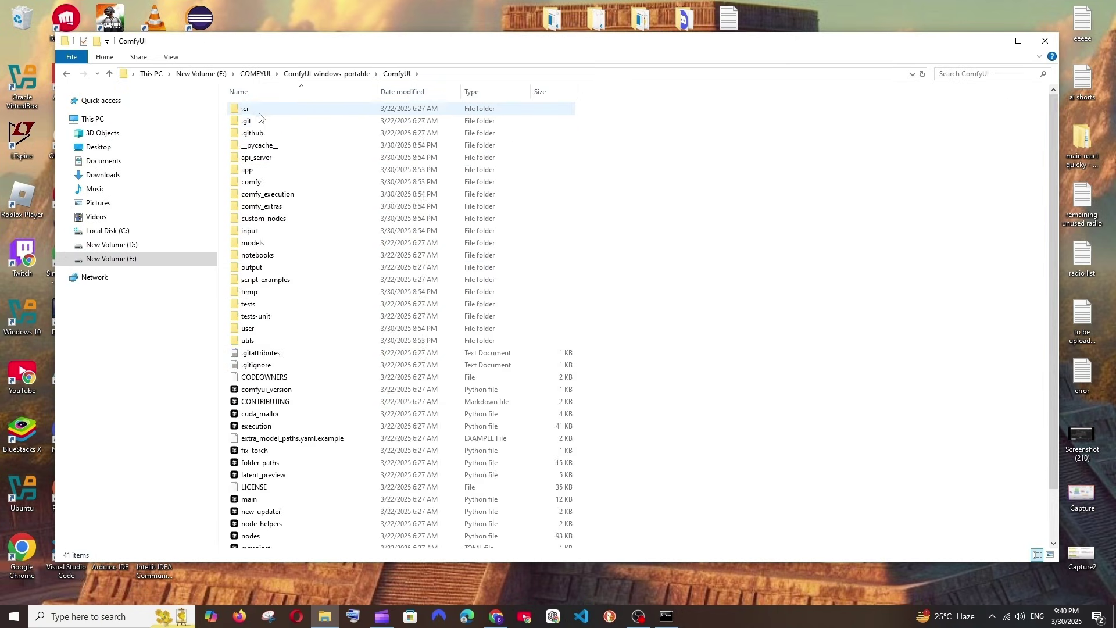
double_click(271, 240)
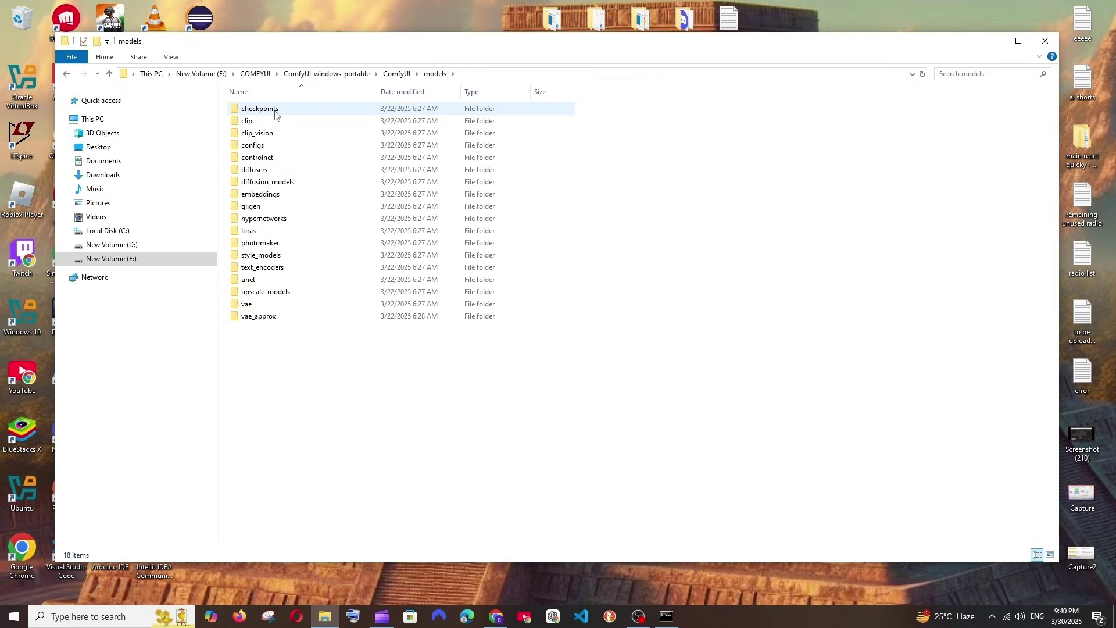
double_click(275, 115)
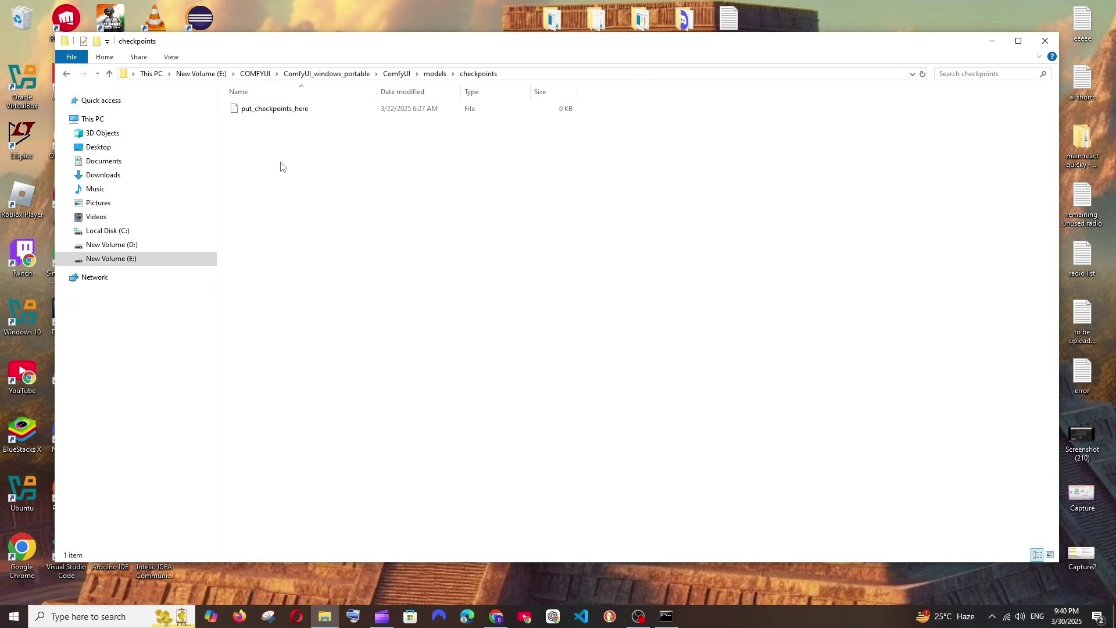
- Paste sd_xl_base_1.0_0.9vae.safetensors into checkpoints and return to ComfyUI in Chrome
right_click(270, 210)
left_click(298, 292)
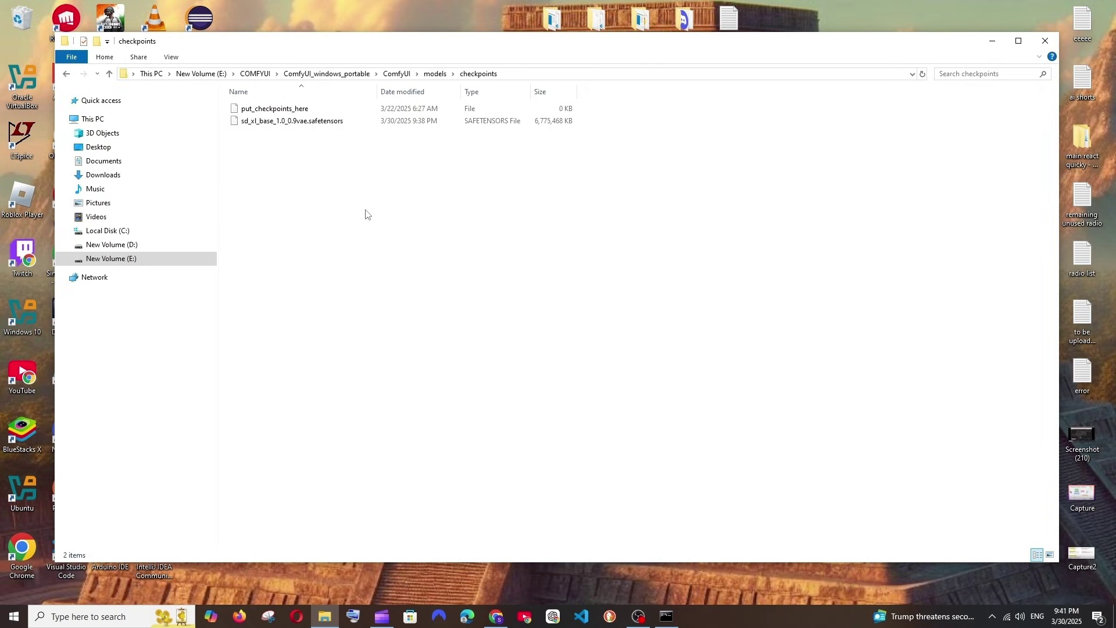
left_click(496, 616)
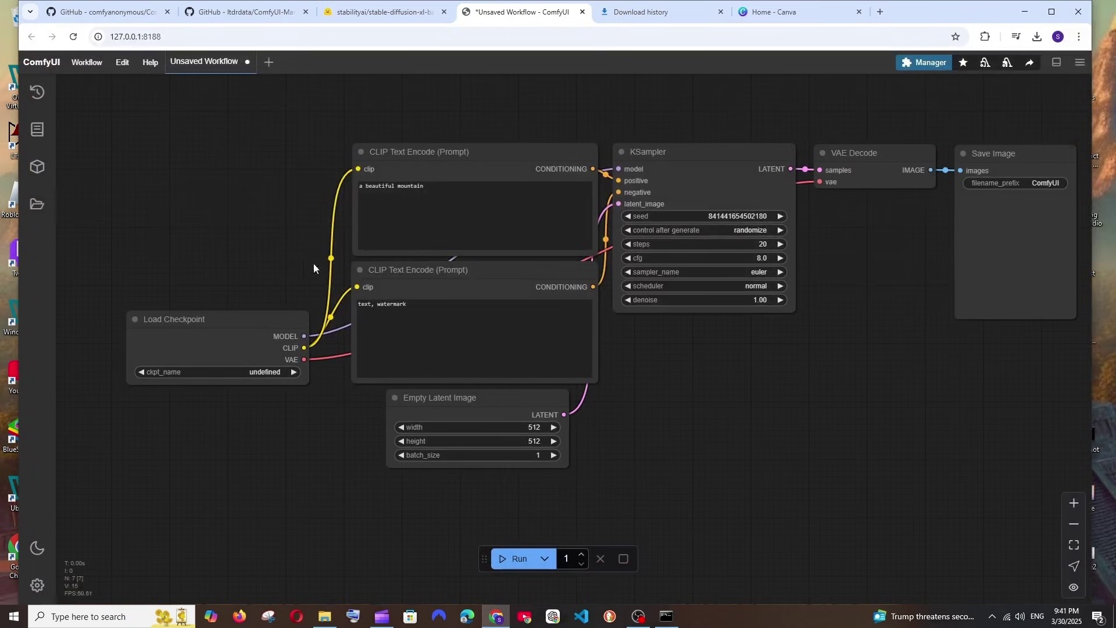
- Reload ComfyUI, set ckpt_name to sd_xl_base_1.0_0.9vae.safetensors, and select 'beautiful mountain' in the prompt
left_click(72, 37)
left_click(604, 110)
left_click(268, 372)
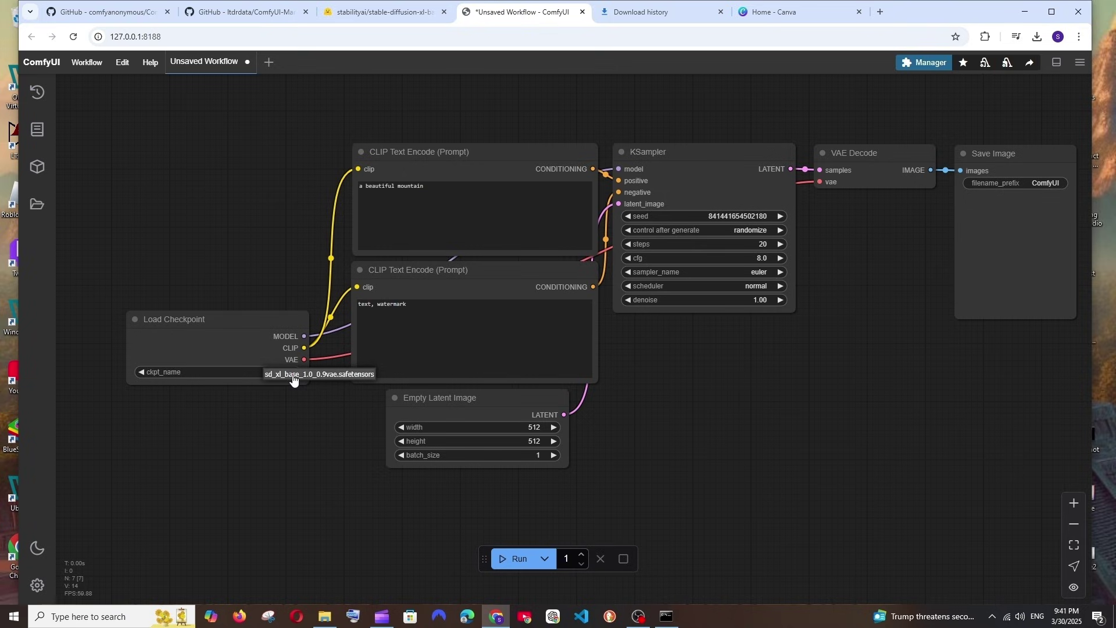
left_click(293, 376)
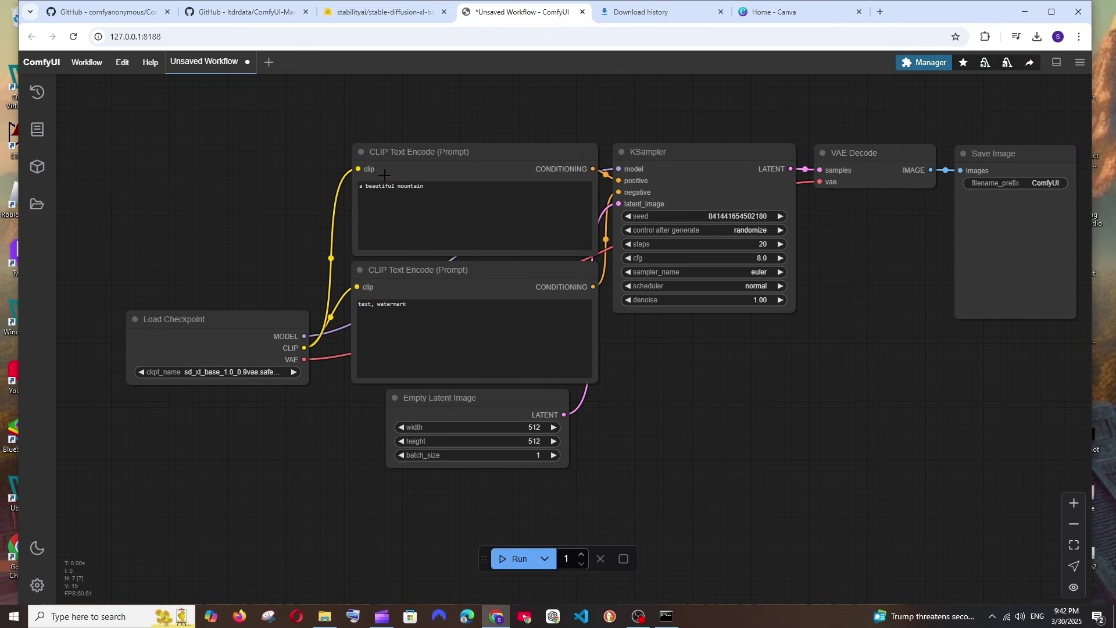
left_click(439, 192)
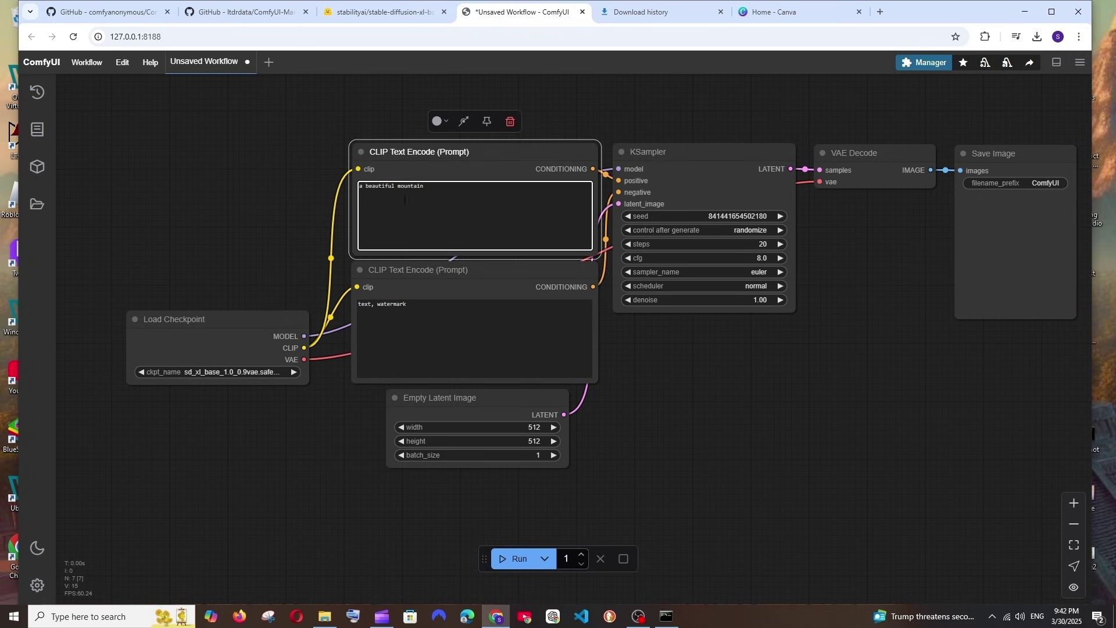
left_click_drag(454, 199, 364, 193)
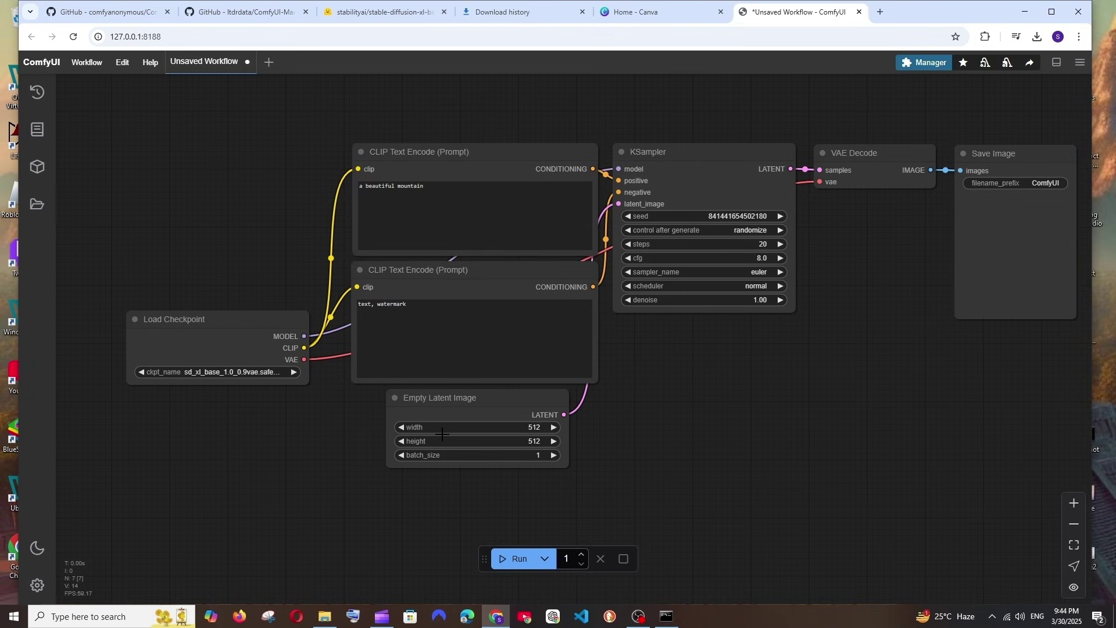
- Run the workflow and watch the Queue panel until the mountain image finishes
left_click(501, 560)
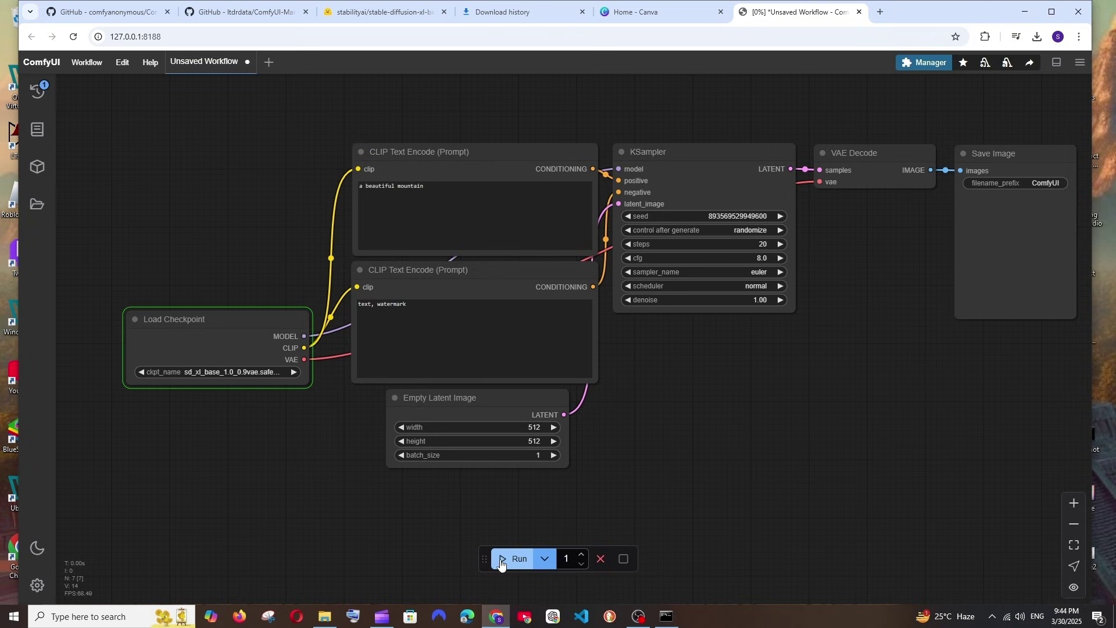
left_click(38, 99)
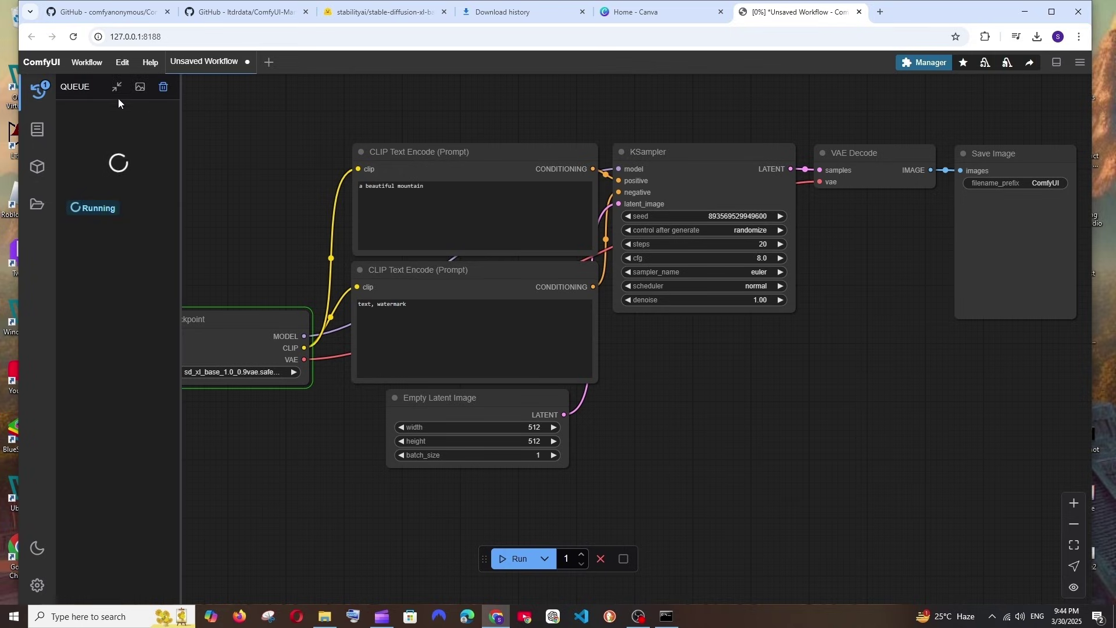
left_click(42, 90)
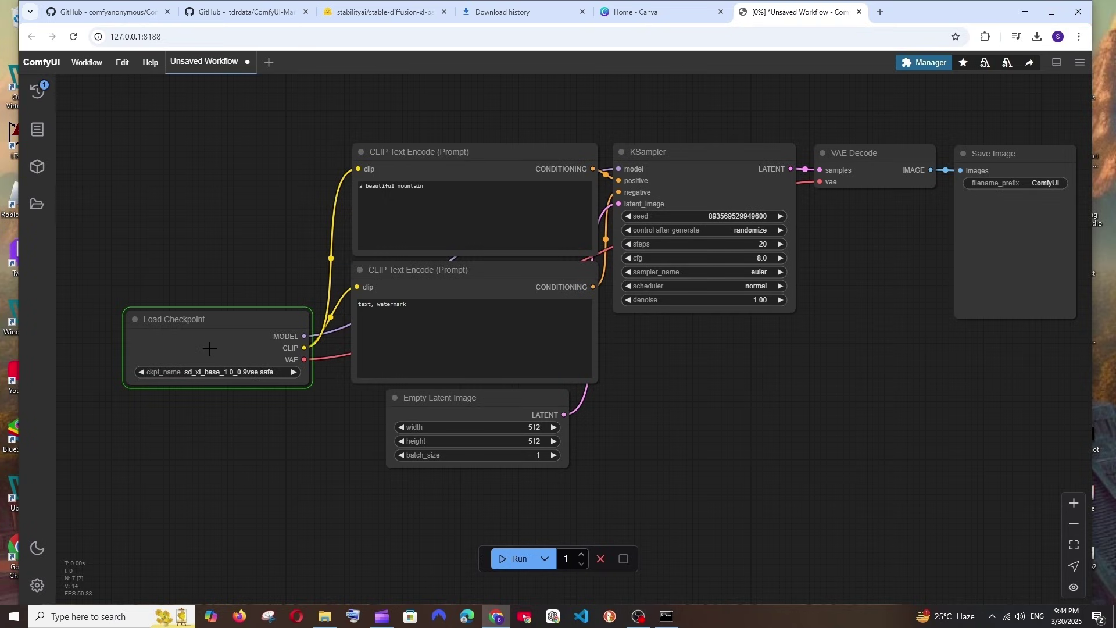
left_click(38, 90)
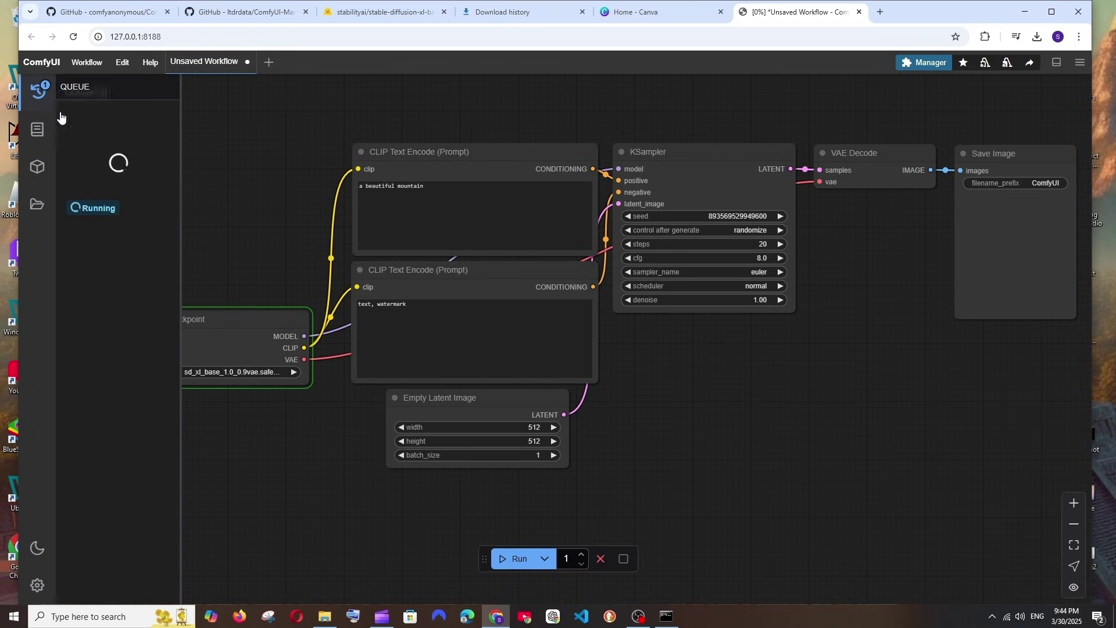
key("q")
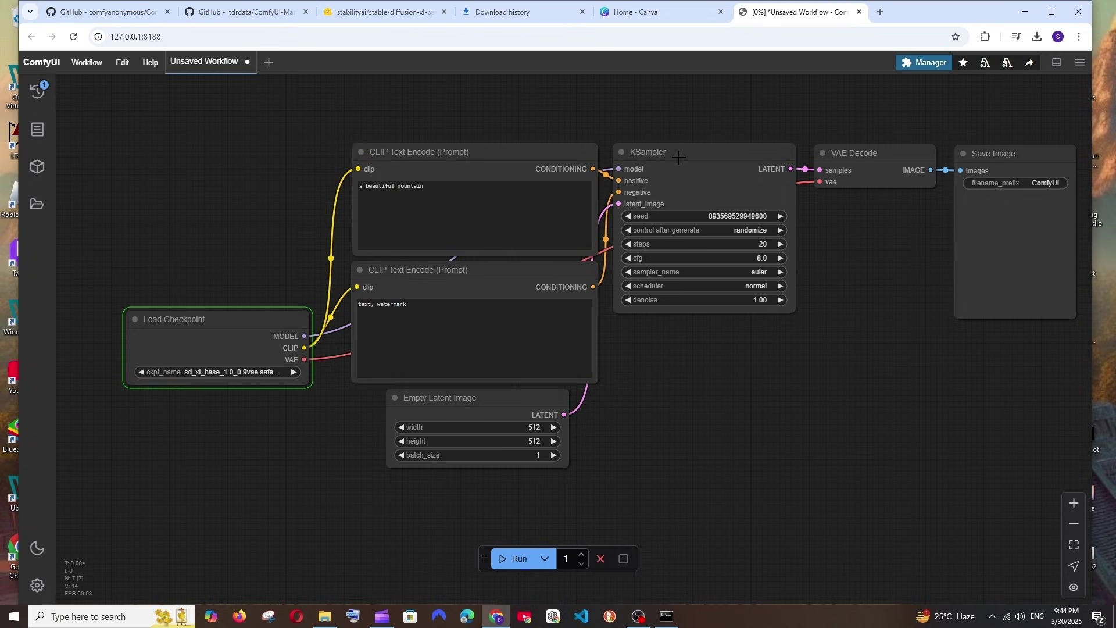
mouse_move(678, 157)
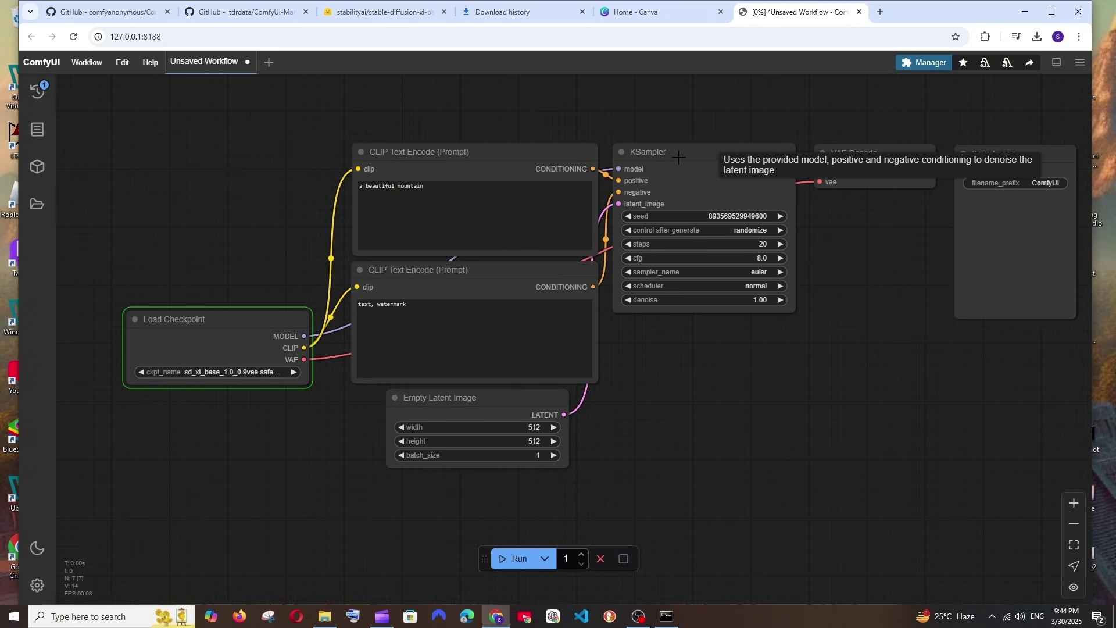
left_click(36, 93)
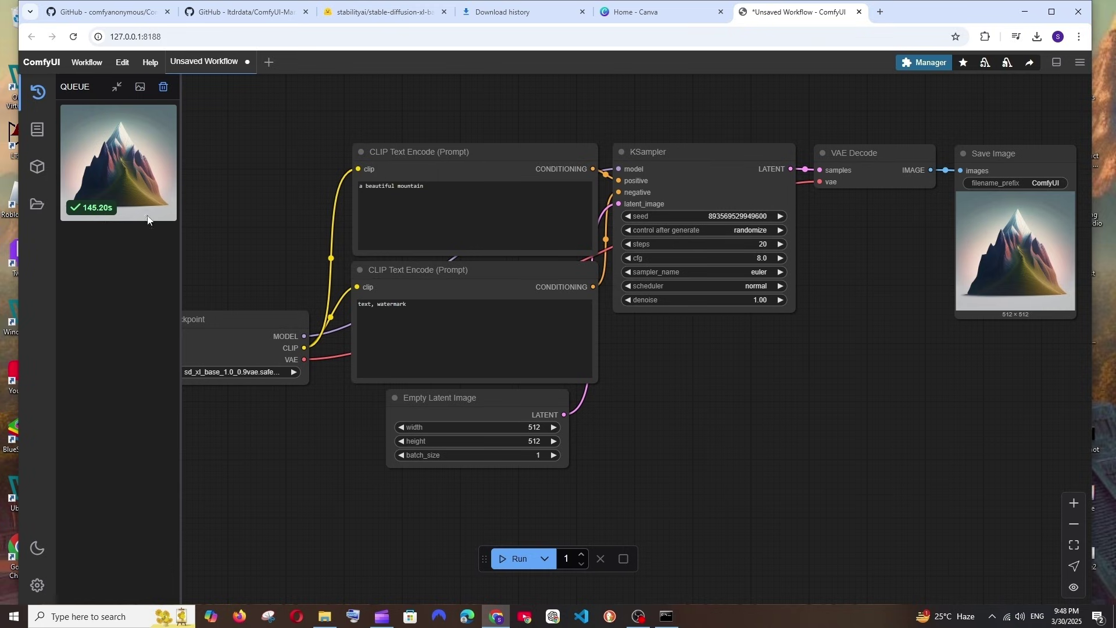
- Find ComfyUI_00001_ in ComfyUI's output folder, then minimize Explorer back to ComfyUI
left_click(324, 616)
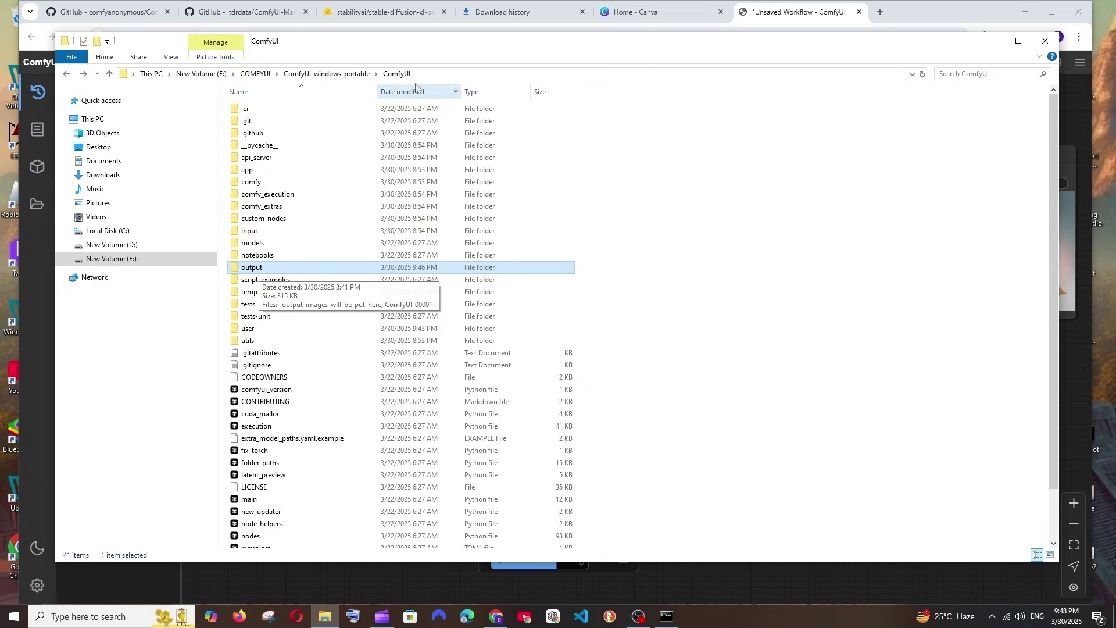
double_click(260, 269)
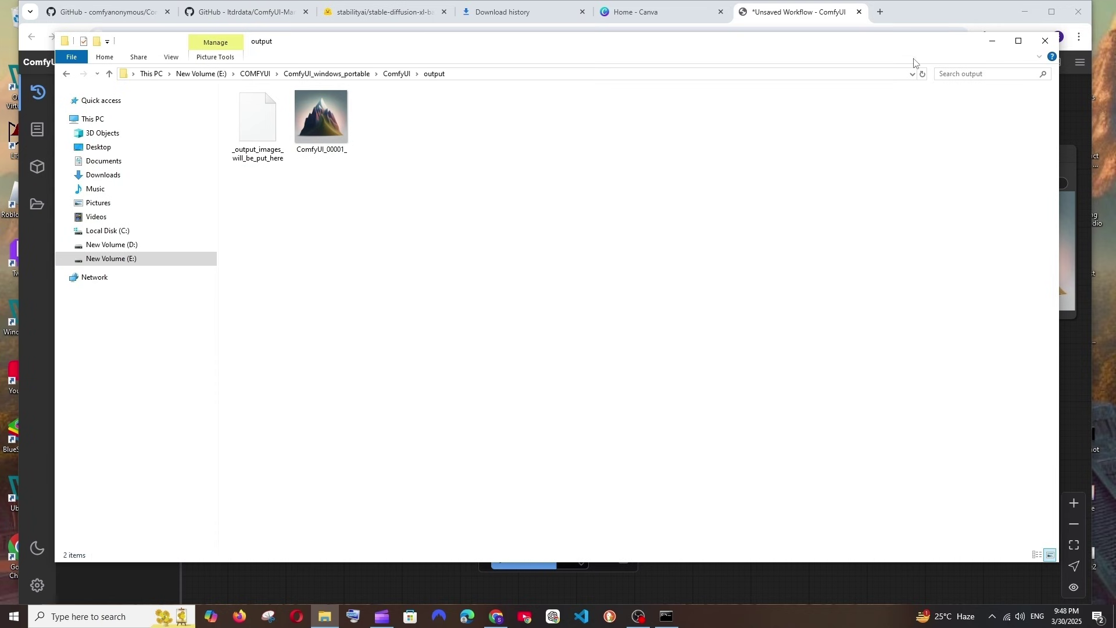
left_click(992, 41)
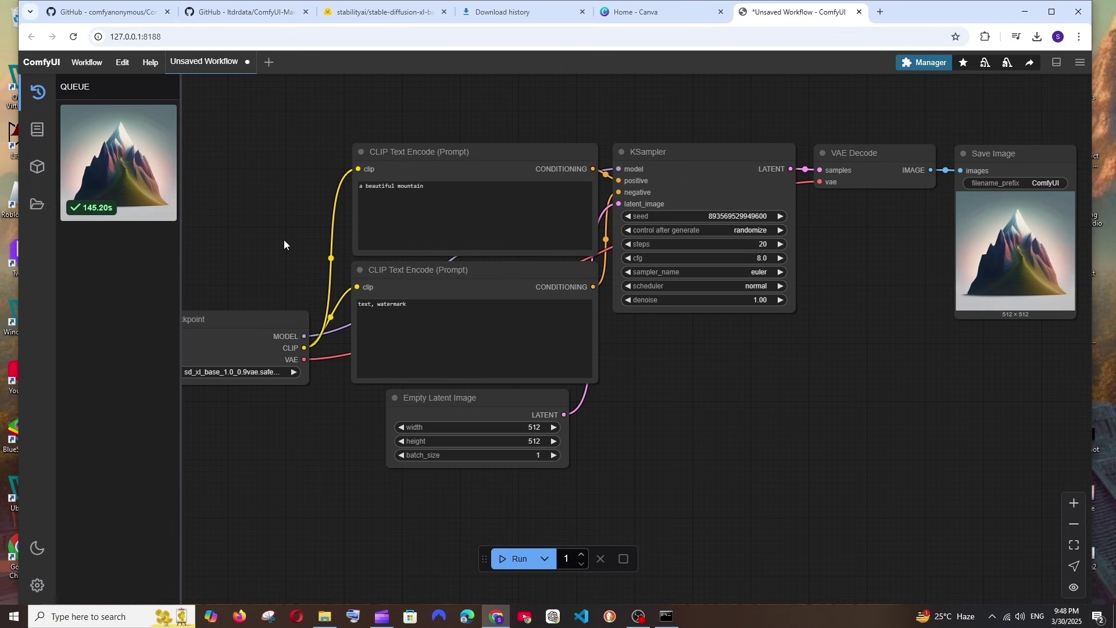
- Scroll to the positive prompt box and begin editing it for the car prompt
scroll(266, 214, "up", 1)
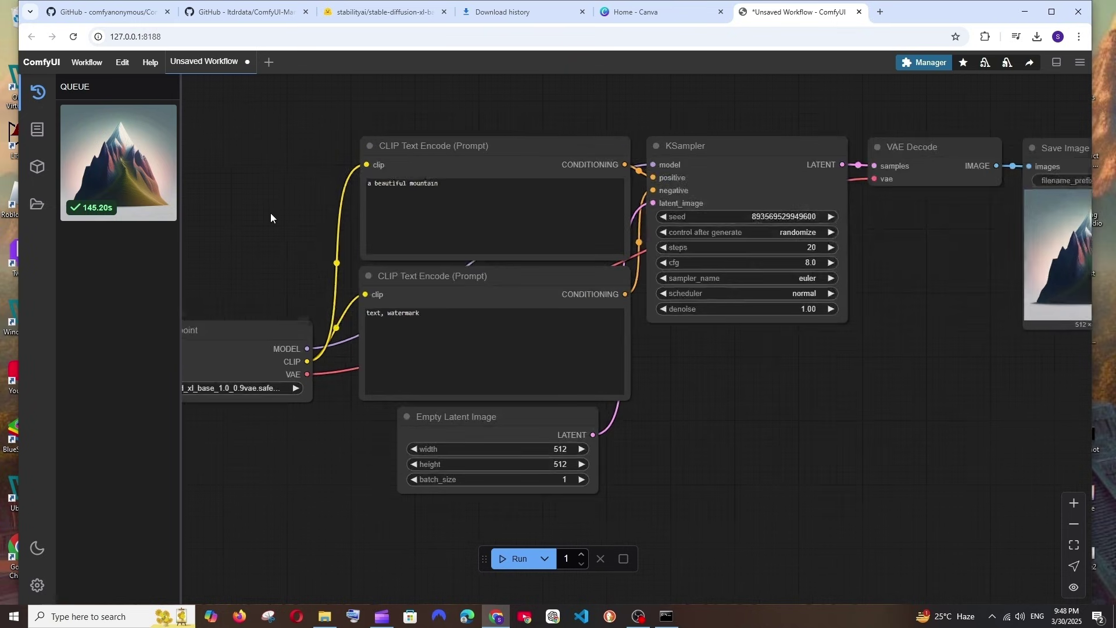
left_click(458, 189)
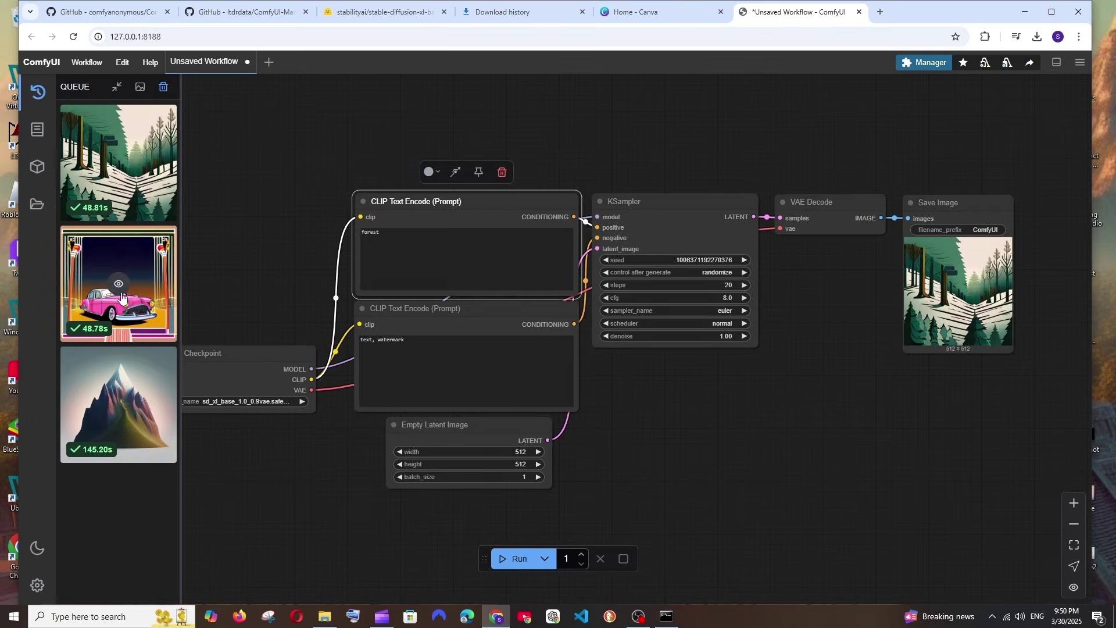